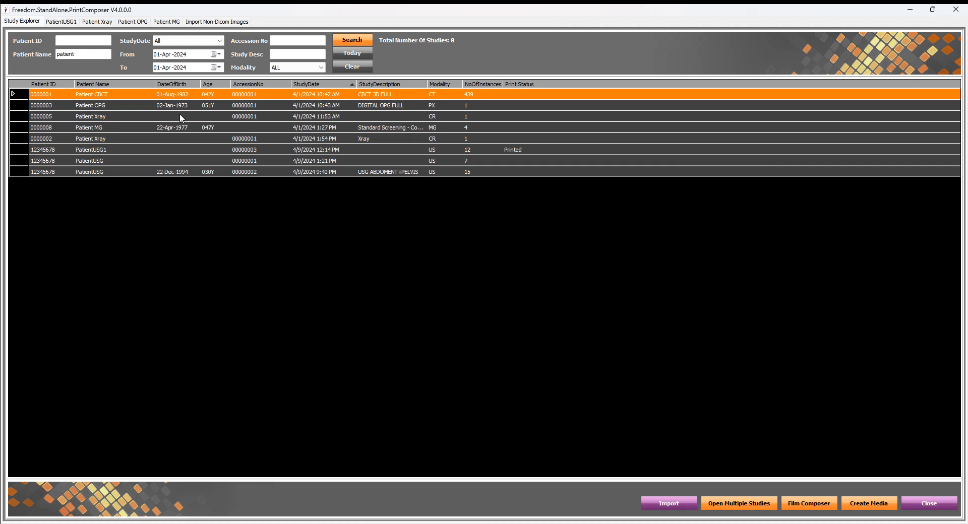
# View the open ultrasound, X-ray, OPG and MG patient studies one after another
pyautogui.click(61, 21)
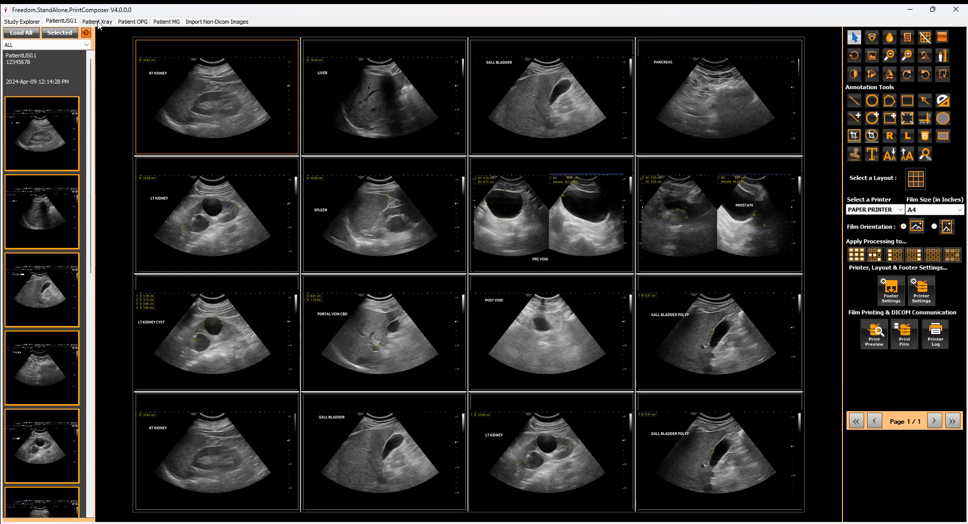
pyautogui.click(98, 23)
pyautogui.click(133, 21)
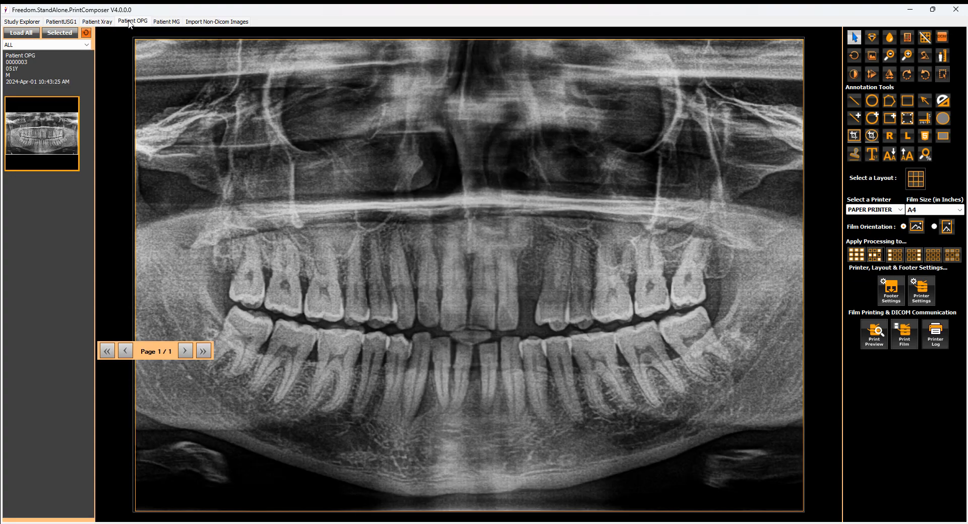
pyautogui.click(166, 23)
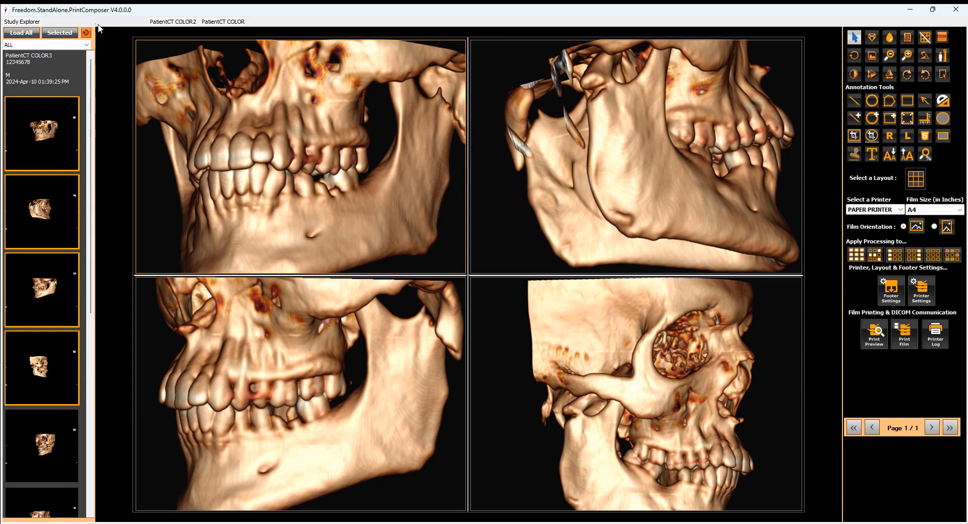
# View the open CT colour studies in turn: COLOR1, COLOR2 and CT COLOR
pyautogui.click(119, 23)
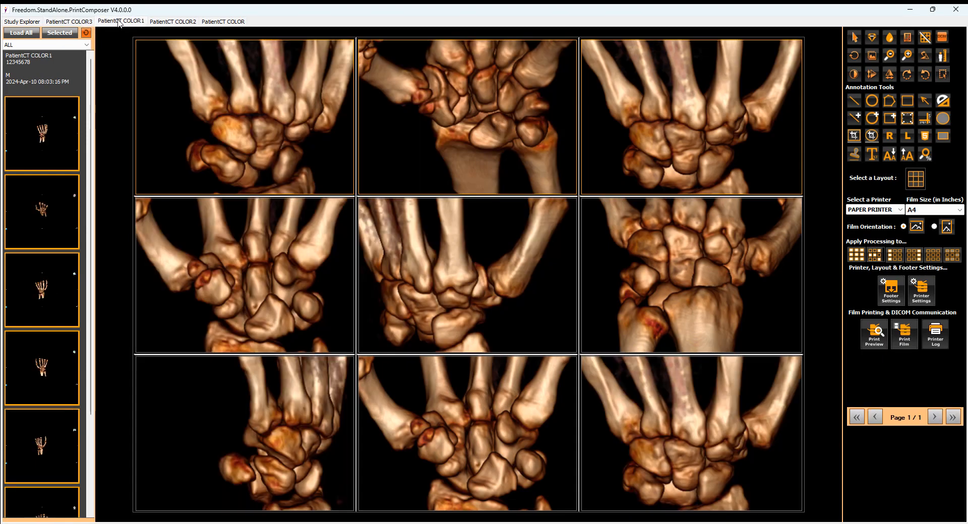
pyautogui.click(168, 23)
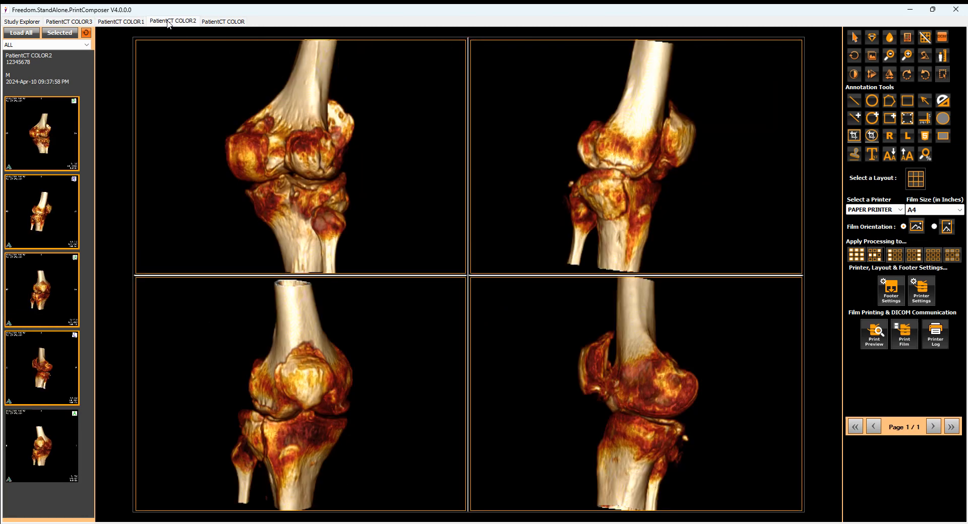
pyautogui.click(219, 23)
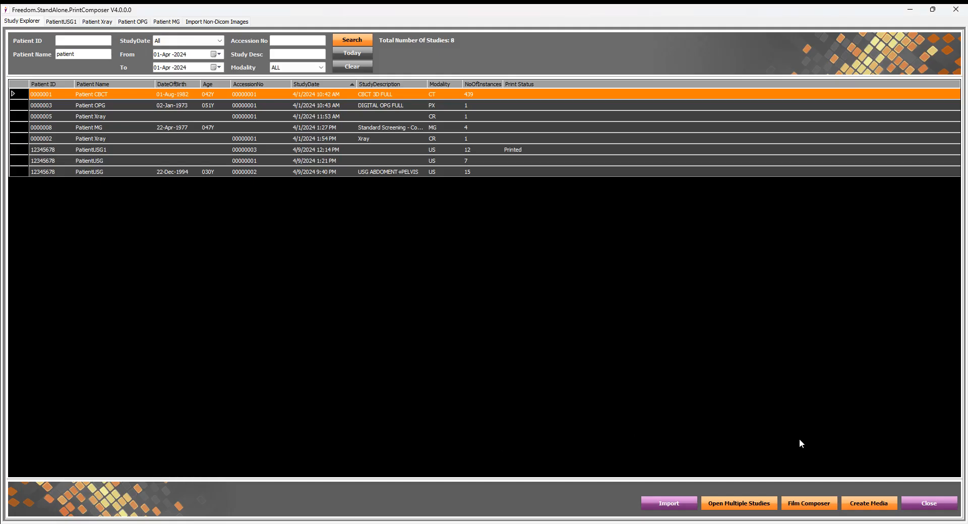
# Open the background DICOM server's configuration settings, review the DICOM storage server details and save them
pyautogui.click(831, 523)
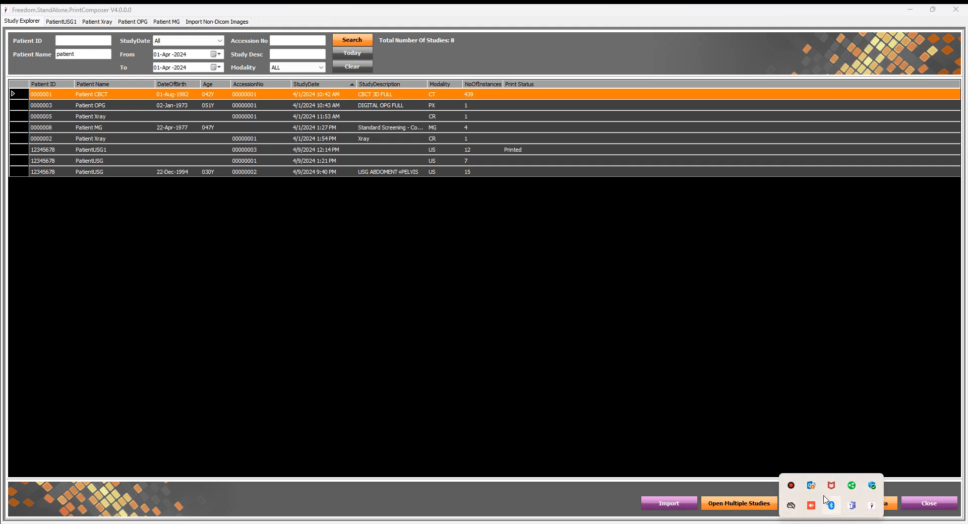
pyautogui.rightClick(851, 487)
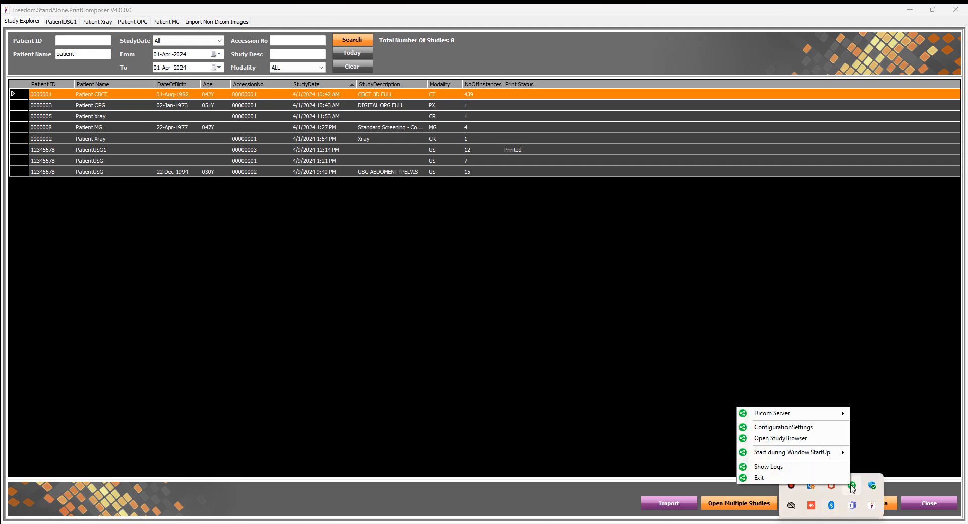
pyautogui.click(801, 432)
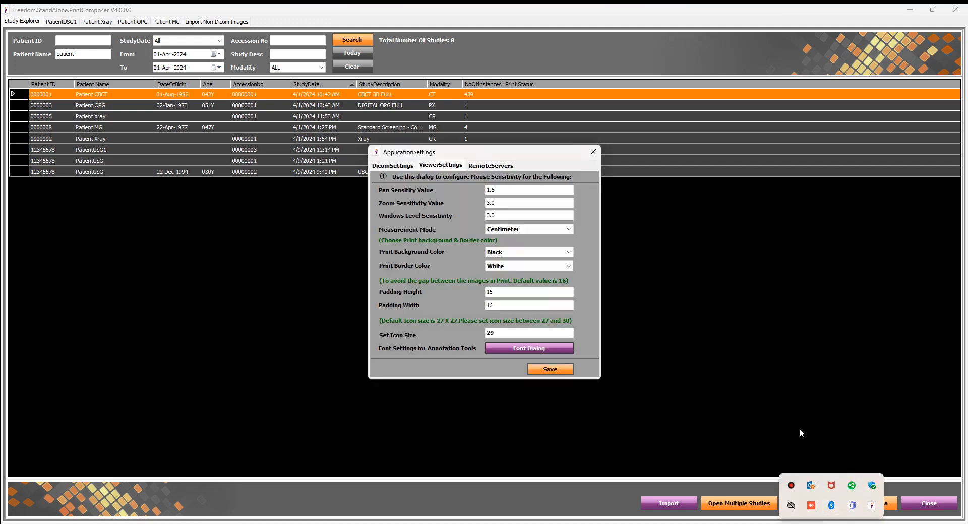
pyautogui.click(403, 166)
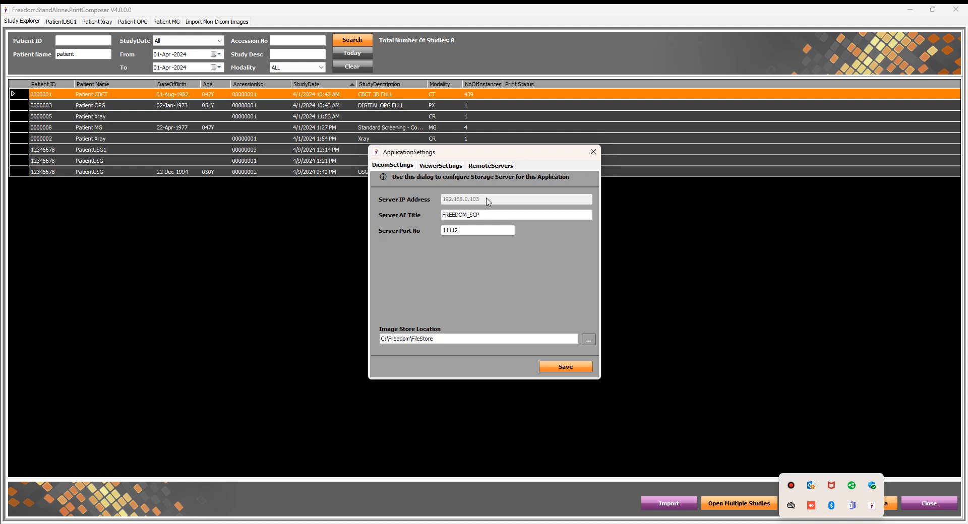
pyautogui.click(549, 367)
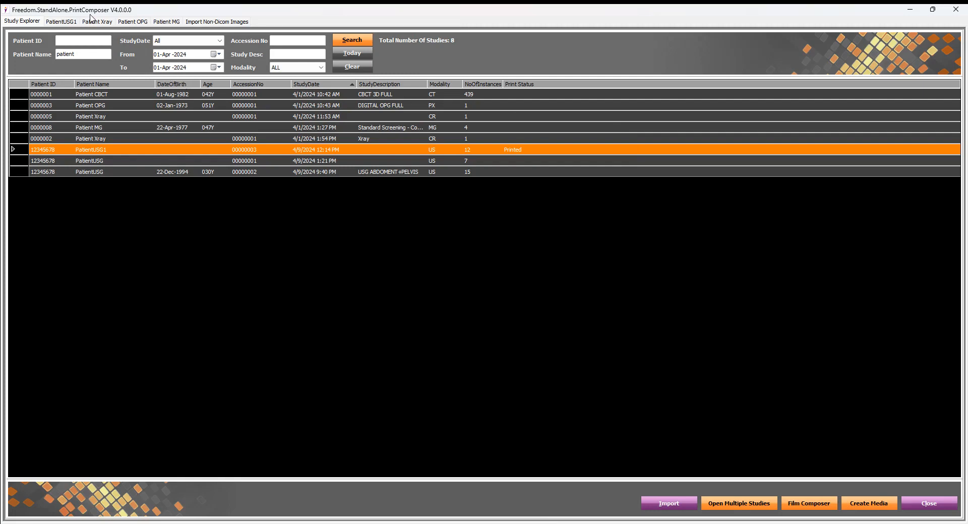
# Open the ultrasound study and examine the available standard and custom print layouts
pyautogui.click(61, 22)
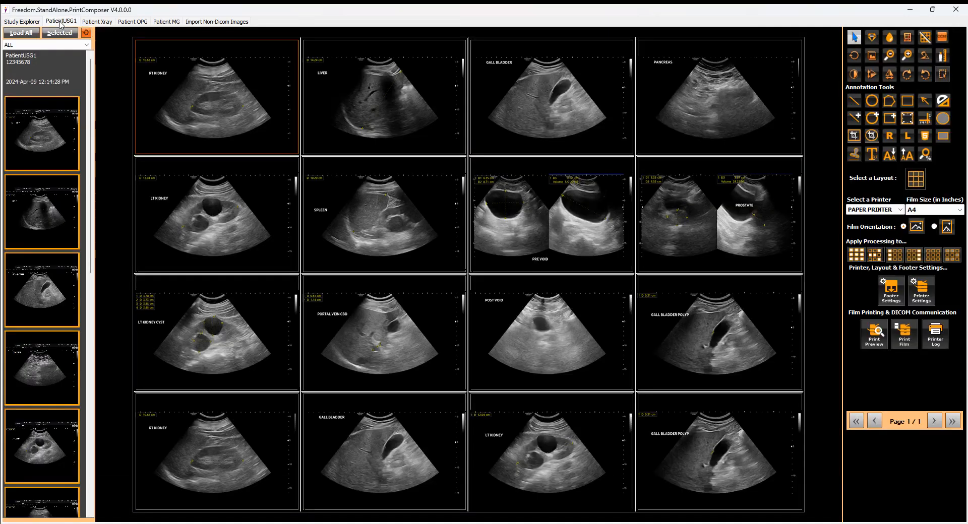
pyautogui.click(917, 184)
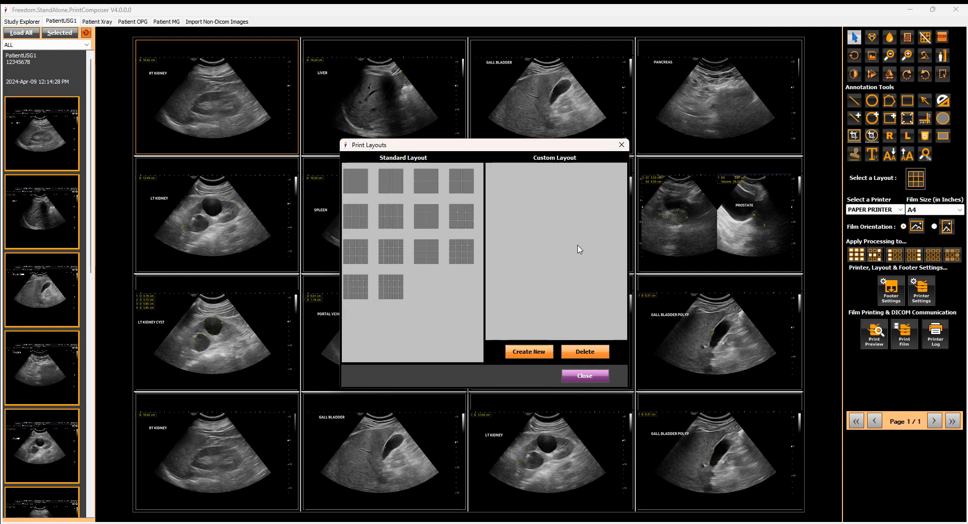
pyautogui.click(583, 375)
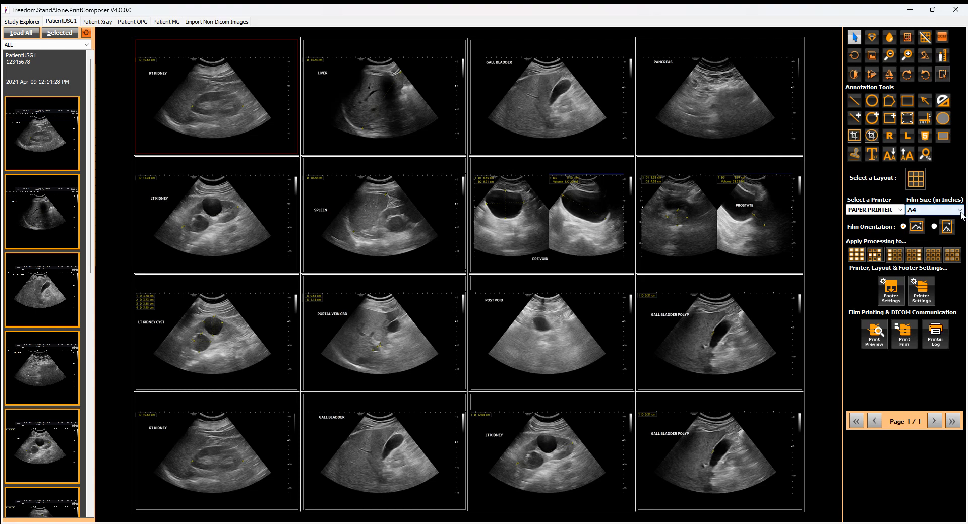
# Examine the film sizes and printers available for the ultrasound study's film
pyautogui.click(960, 210)
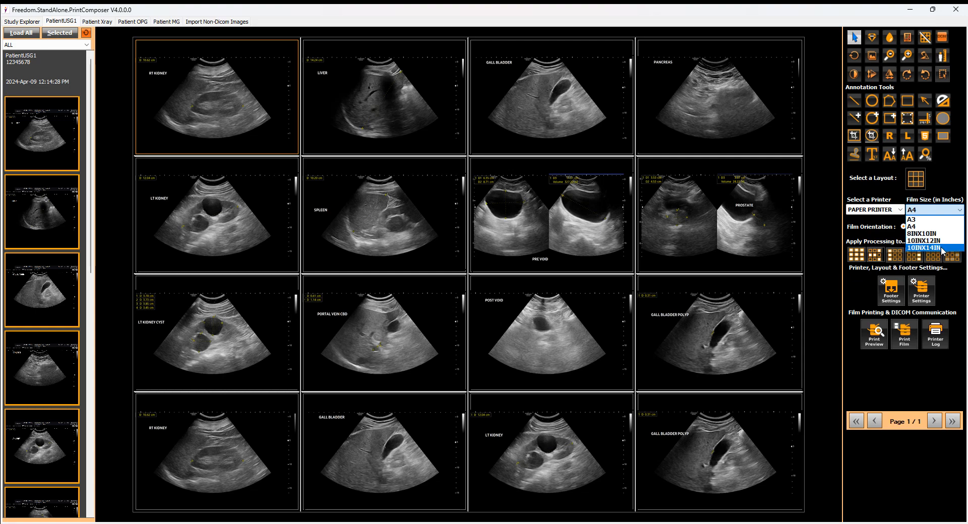
pyautogui.click(959, 210)
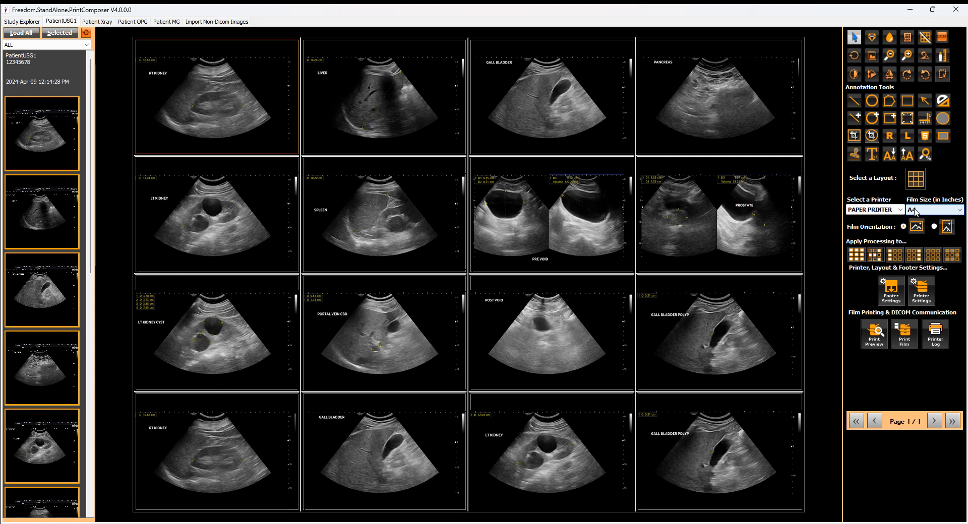
pyautogui.click(900, 209)
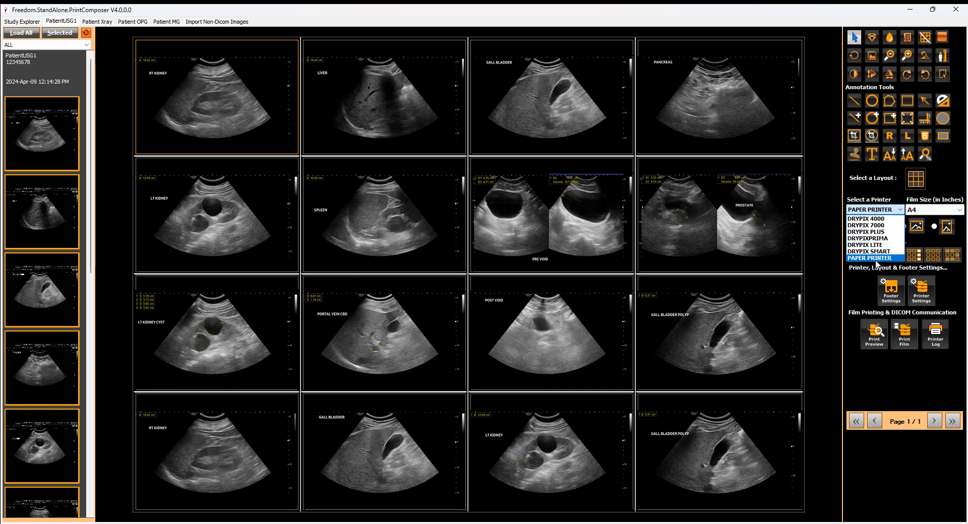
pyautogui.click(901, 212)
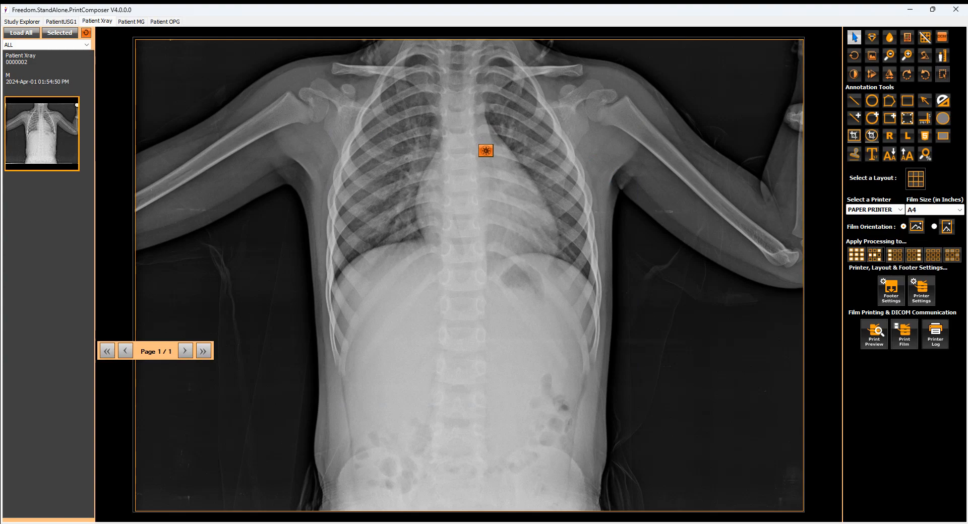
# Darken the chest X-ray by adjusting its window level and pan the image slightly within its frame
pyautogui.moveTo(467, 166)
pyautogui.mouseDown()
pyautogui.moveTo(458, 192)
pyautogui.moveTo(476, 166)
pyautogui.mouseUp()
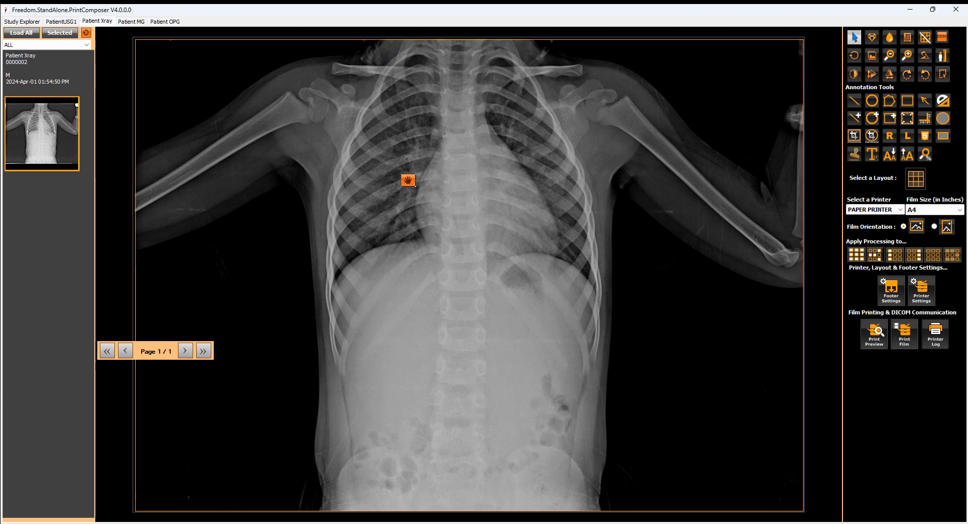
pyautogui.moveTo(408, 180); pyautogui.dragTo(396, 195)
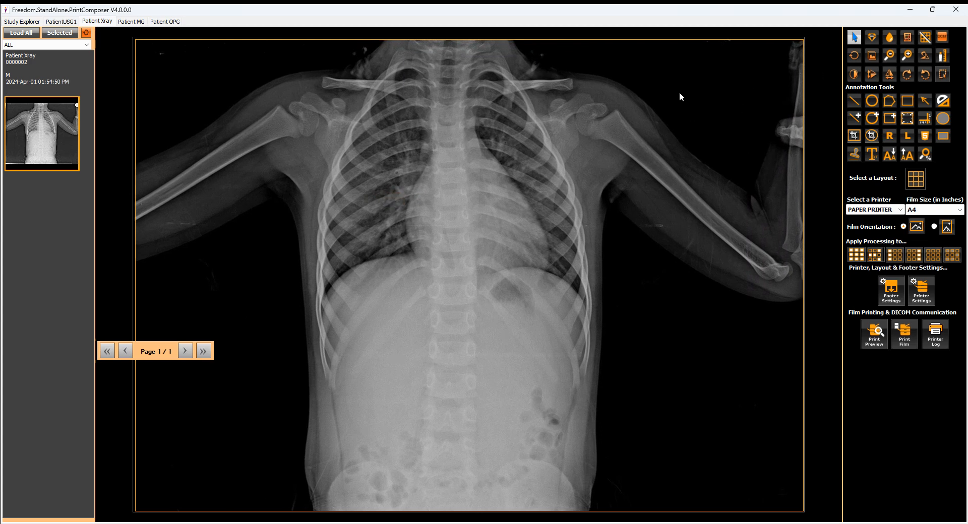
# Try the Smooth filter and the enhancement tools beside it on the chest X-ray, and reset the image
pyautogui.click(871, 38)
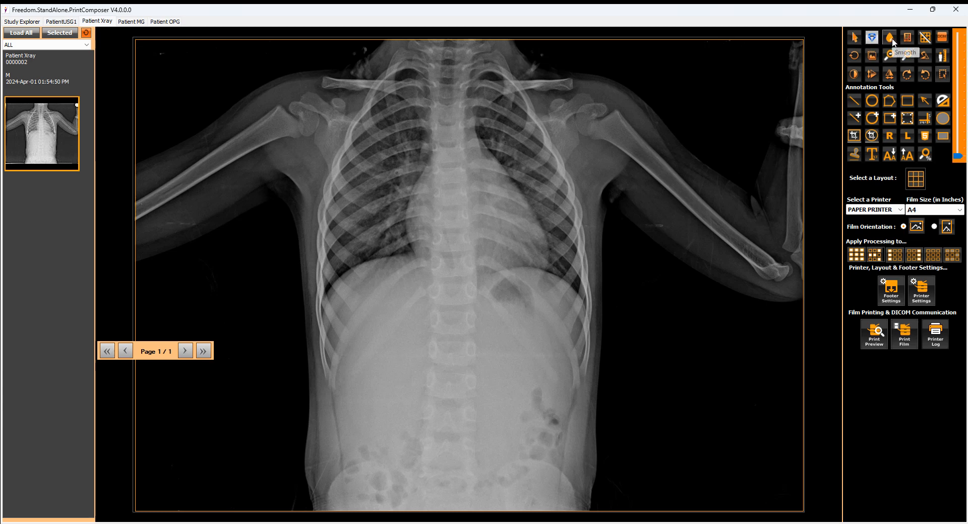
pyautogui.click(891, 40)
pyautogui.click(907, 39)
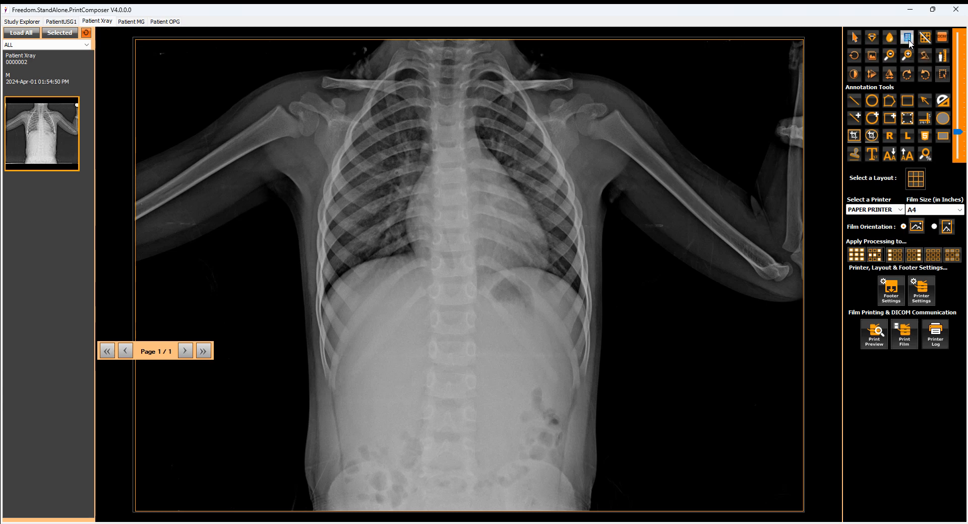
pyautogui.click(856, 56)
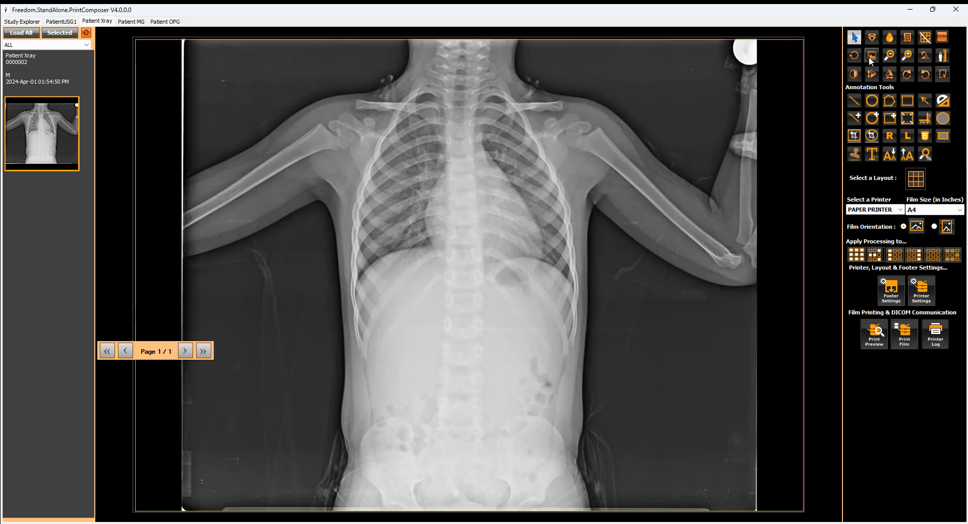
pyautogui.click(872, 56)
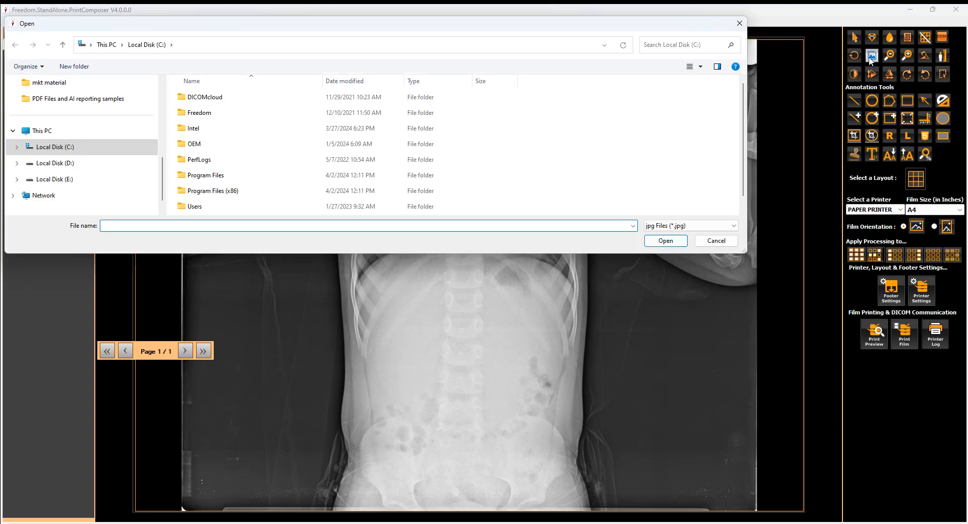
pyautogui.click(718, 242)
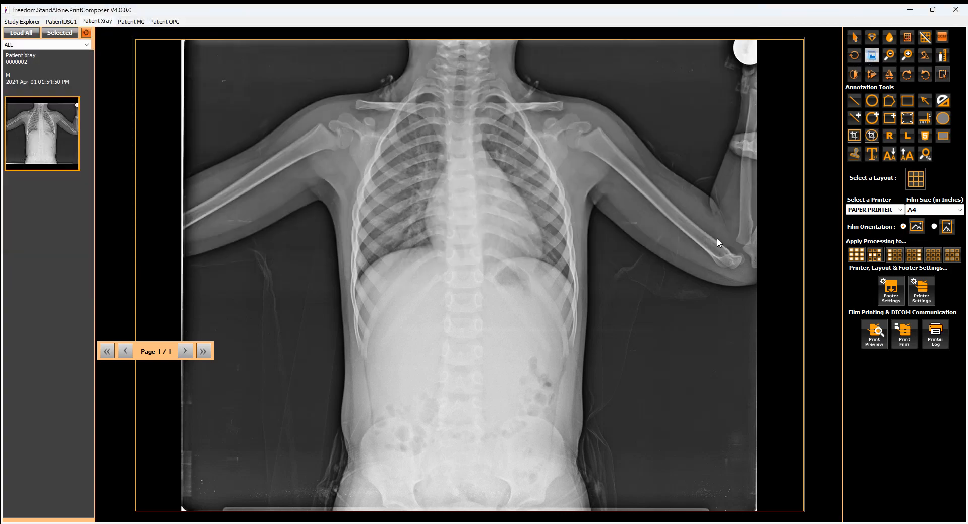
pyautogui.rightClick(664, 181)
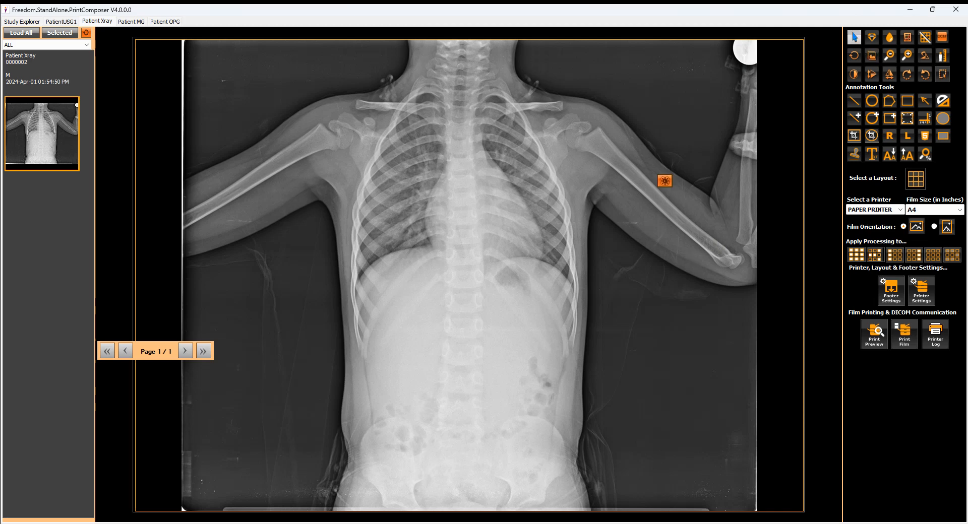
# Try zooming the chest X-ray out and in, and enlarge it with the upper chest centred in the frame
pyautogui.click(890, 54)
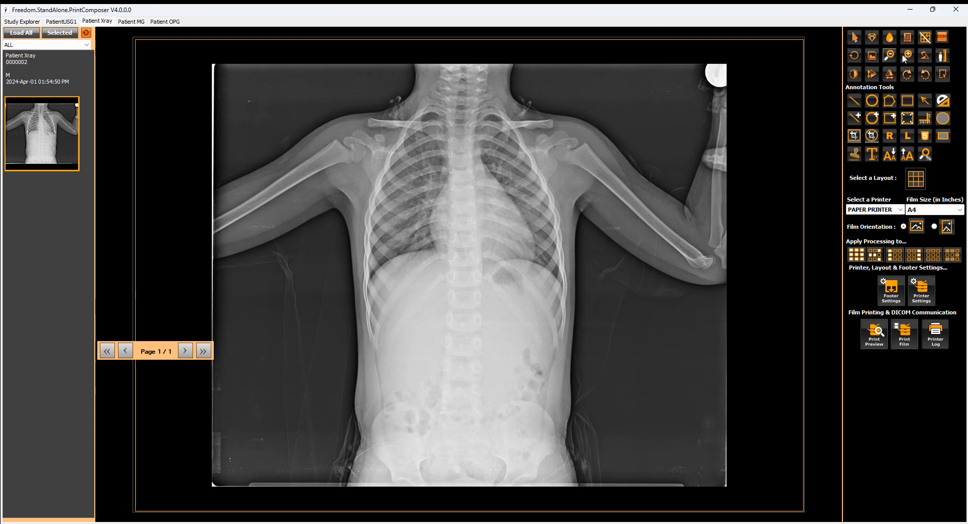
pyautogui.click(907, 56)
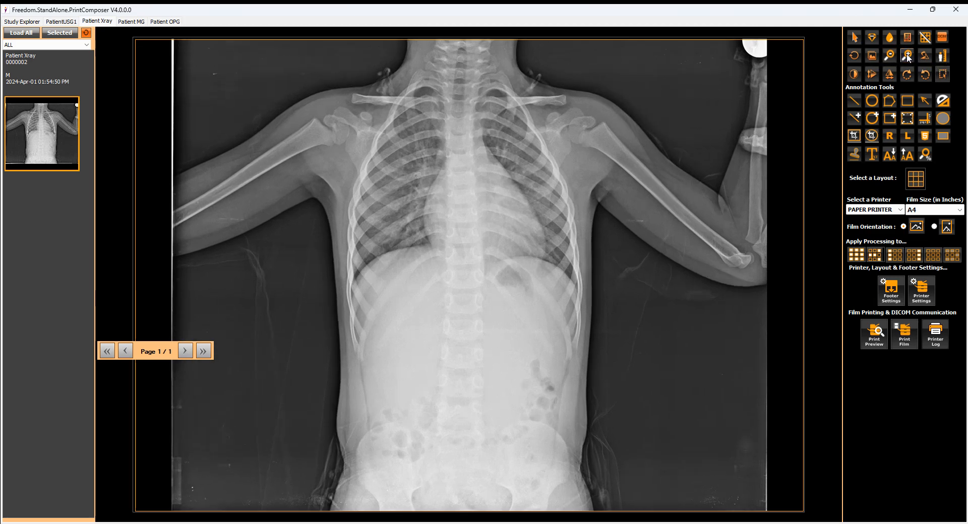
pyautogui.click(942, 56)
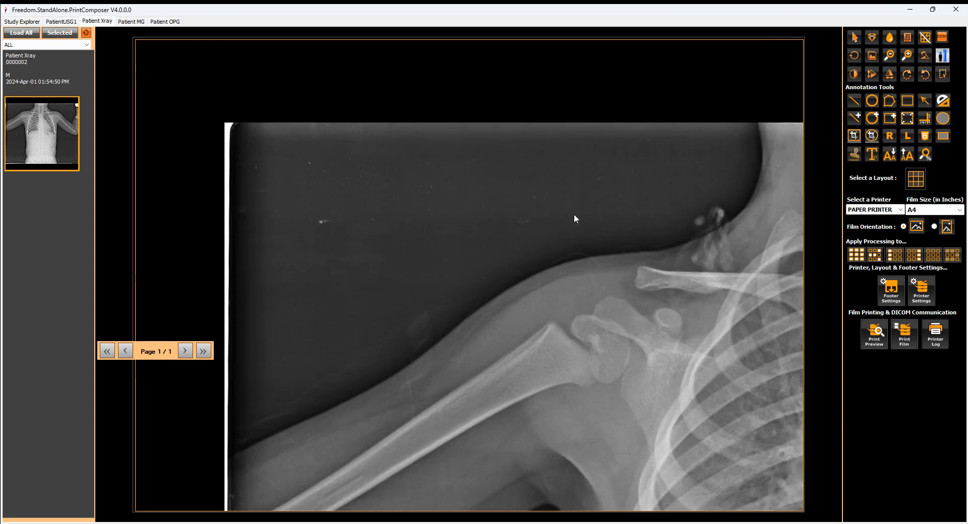
pyautogui.moveTo(574, 214); pyautogui.dragTo(69, 87)
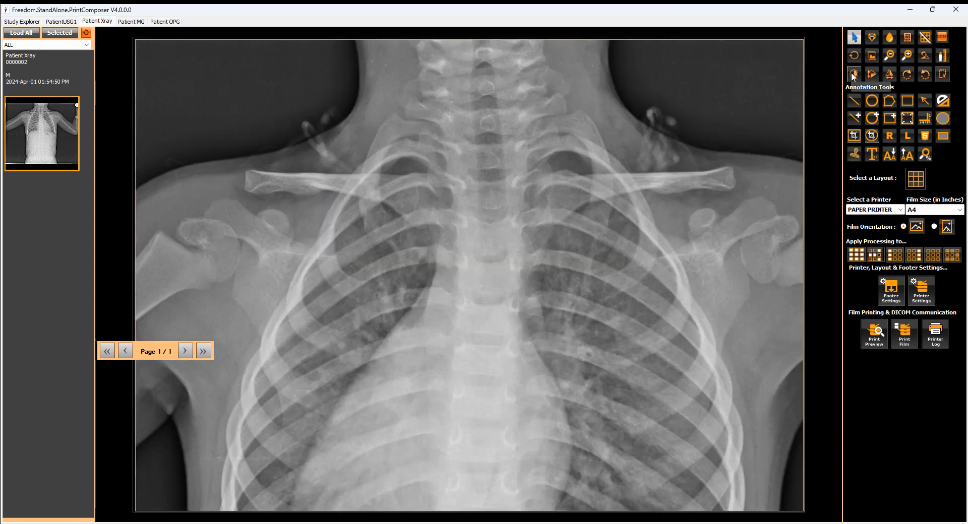
# Invert the chest X-ray's grayscale and restore its original tones
pyautogui.click(852, 74)
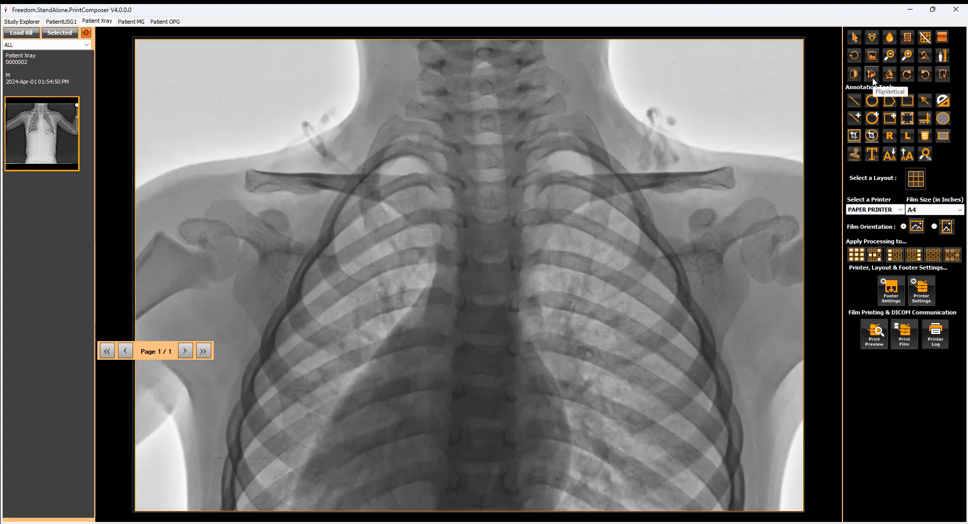
pyautogui.click(855, 76)
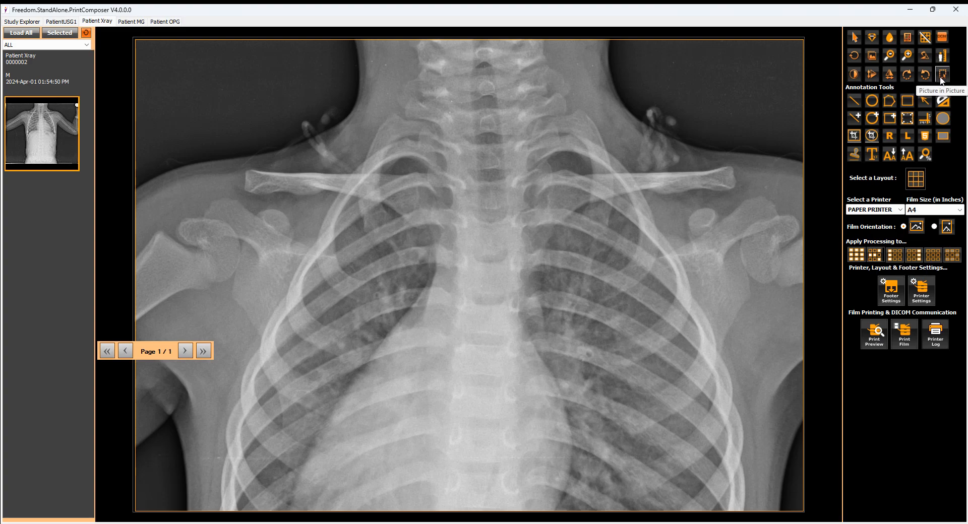
# Open the OPG study and zoom out the dental image so it sits smaller within its frame
pyautogui.click(158, 23)
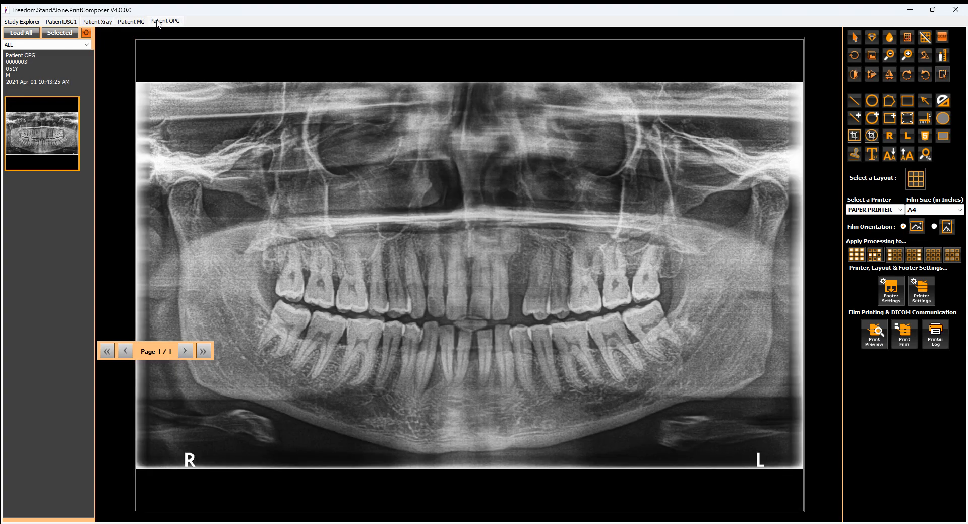
pyautogui.click(445, 220)
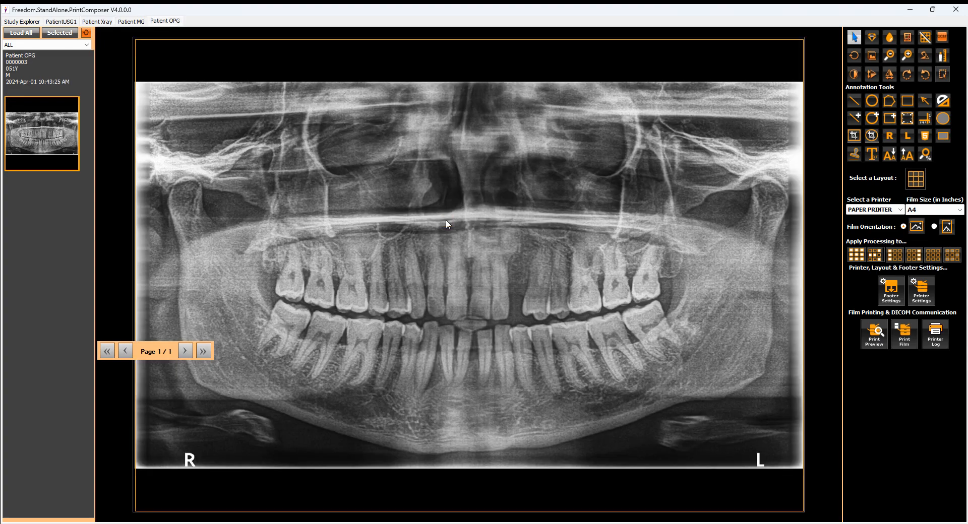
pyautogui.click(890, 55)
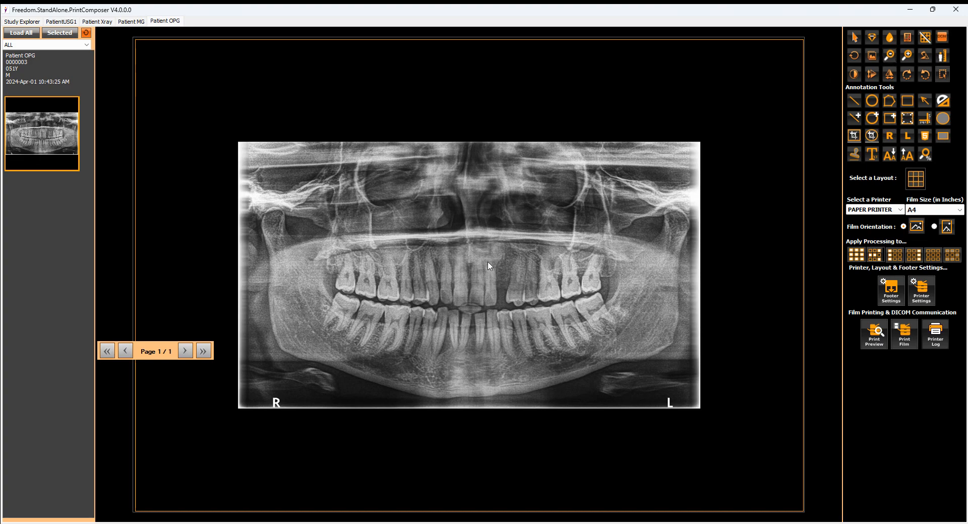
# Mark a tall rectangular region around the central upper and lower front teeth on the OPG image
pyautogui.click(504, 197)
pyautogui.click(941, 74)
pyautogui.moveTo(443, 237)
pyautogui.mouseDown()
pyautogui.moveTo(446, 375)
pyautogui.moveTo(510, 367)
pyautogui.moveTo(498, 358)
pyautogui.mouseUp()
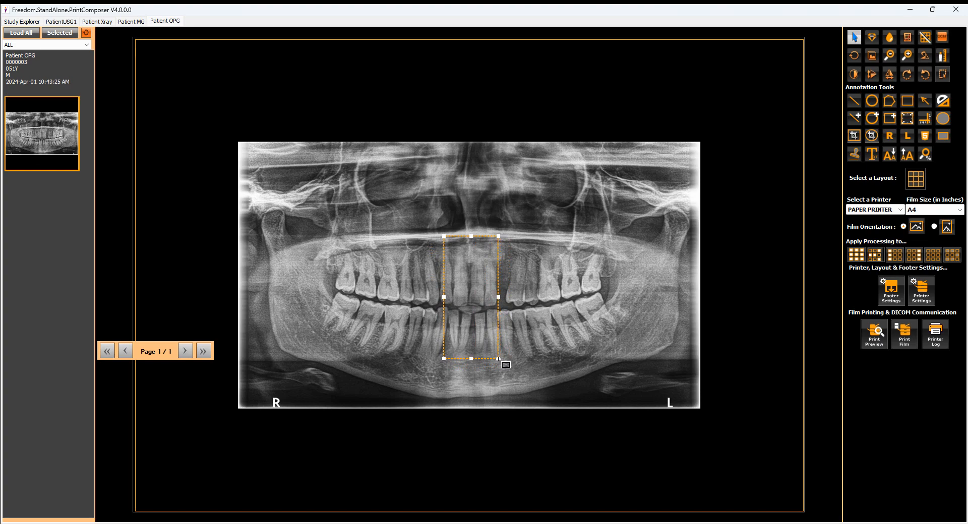
pyautogui.doubleClick(479, 268)
pyautogui.moveTo(168, 87); pyautogui.dragTo(200, 226)
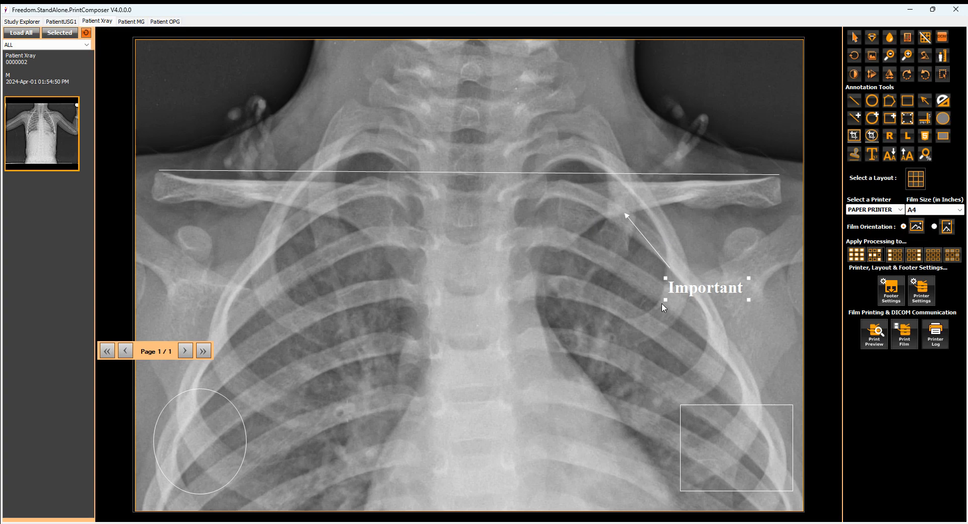
# Try the text enlarging and reducing tools on the "Important" annotation of the chest X-ray
pyautogui.click(711, 291)
pyautogui.click(890, 160)
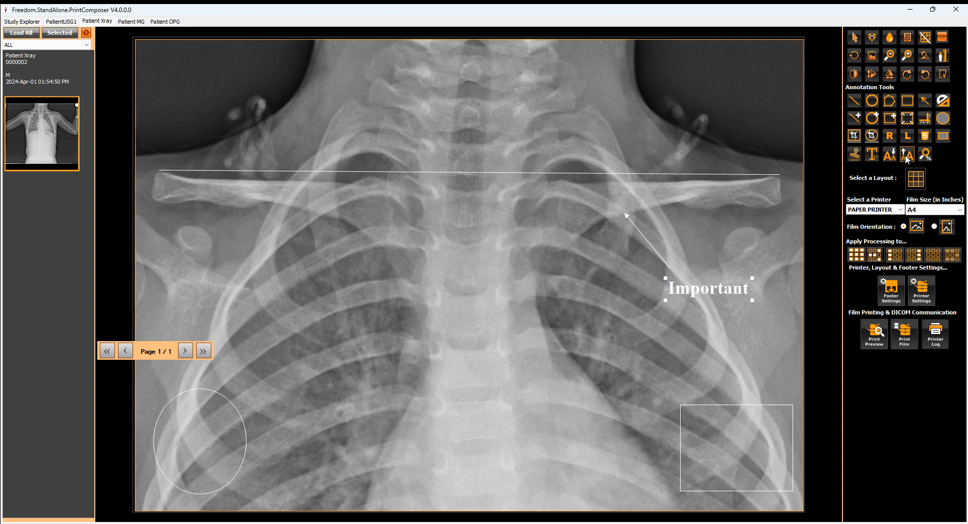
pyautogui.click(890, 161)
pyautogui.click(890, 161)
pyautogui.click(890, 160)
pyautogui.click(890, 161)
pyautogui.click(890, 160)
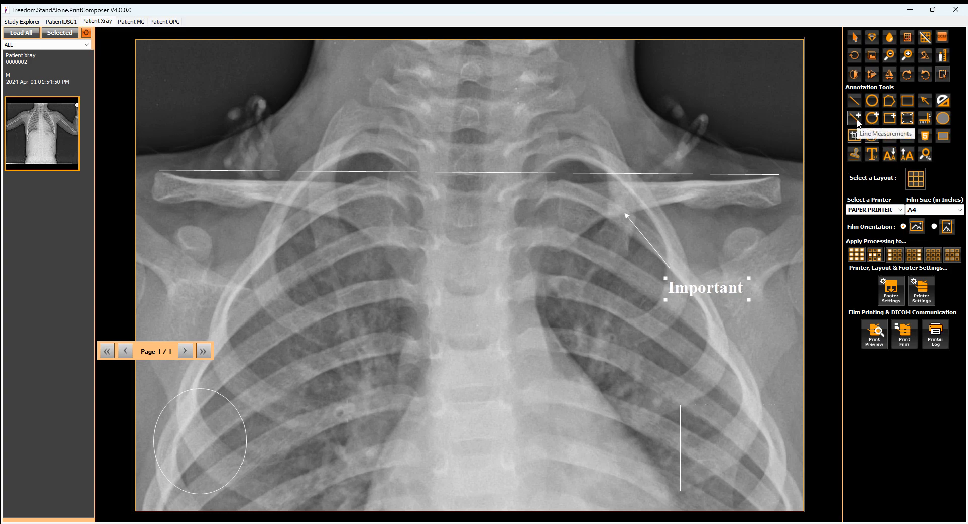
# Show and hide the patient details in the corners of the chest X-ray, and try the tool beside it
pyautogui.click(909, 118)
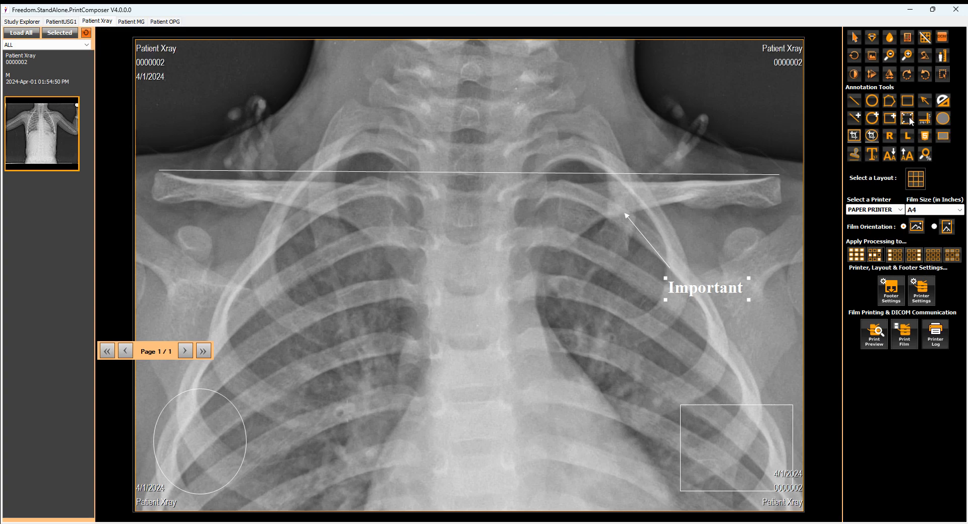
pyautogui.click(908, 116)
pyautogui.click(928, 119)
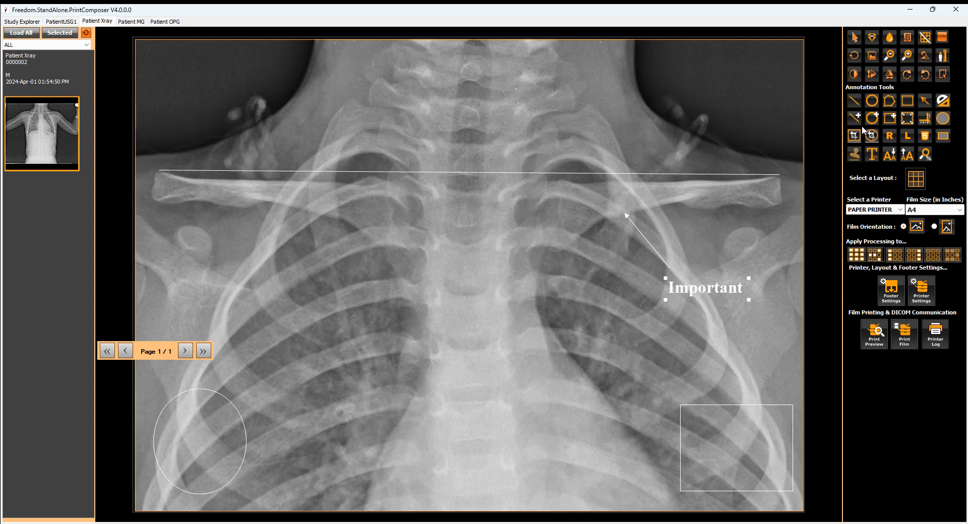
# Place an R marker and an L marker in the dark areas beside the neck on the chest X-ray, and move the R slightly lower
pyautogui.click(729, 95)
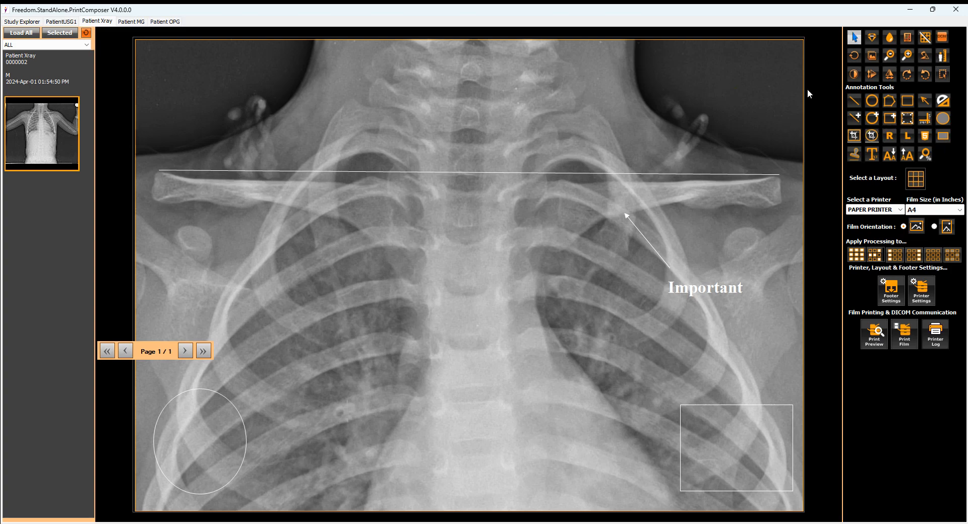
pyautogui.click(890, 140)
pyautogui.click(734, 91)
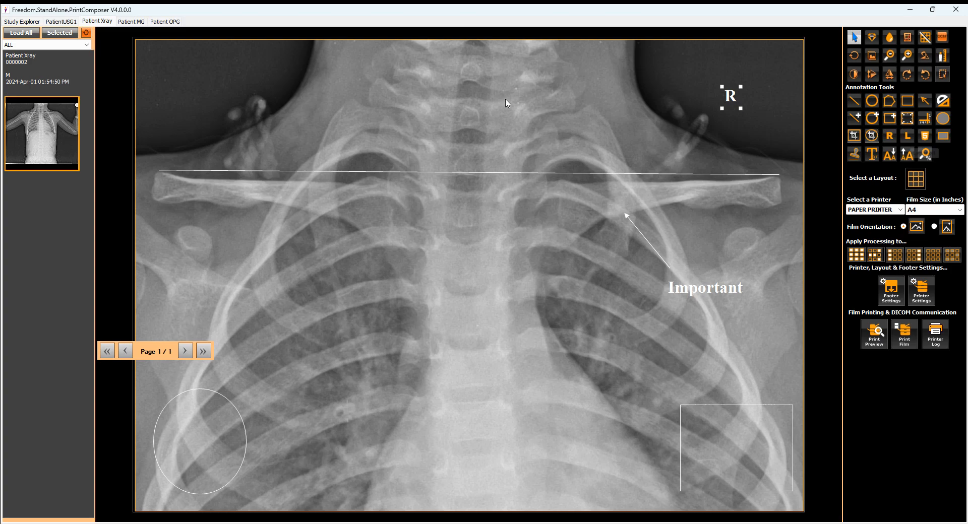
pyautogui.click(190, 106)
pyautogui.click(905, 141)
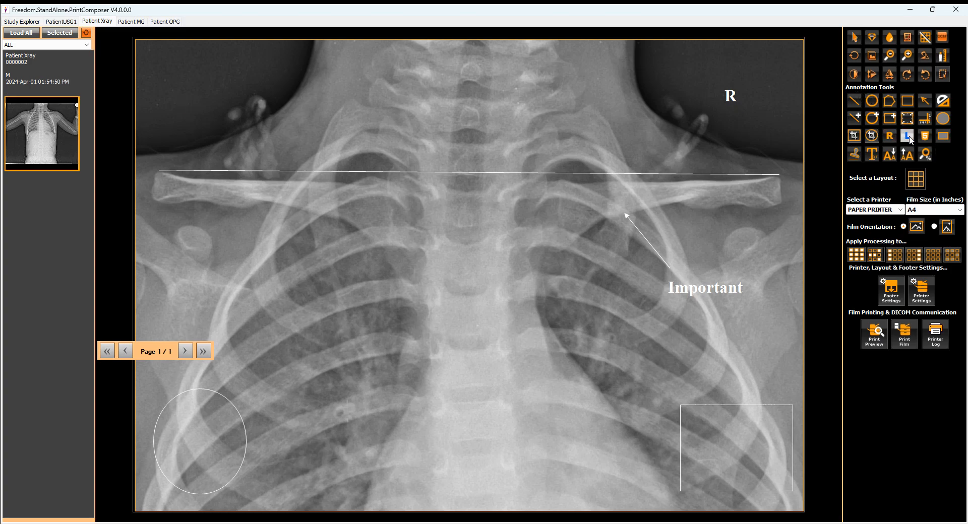
pyautogui.click(207, 109)
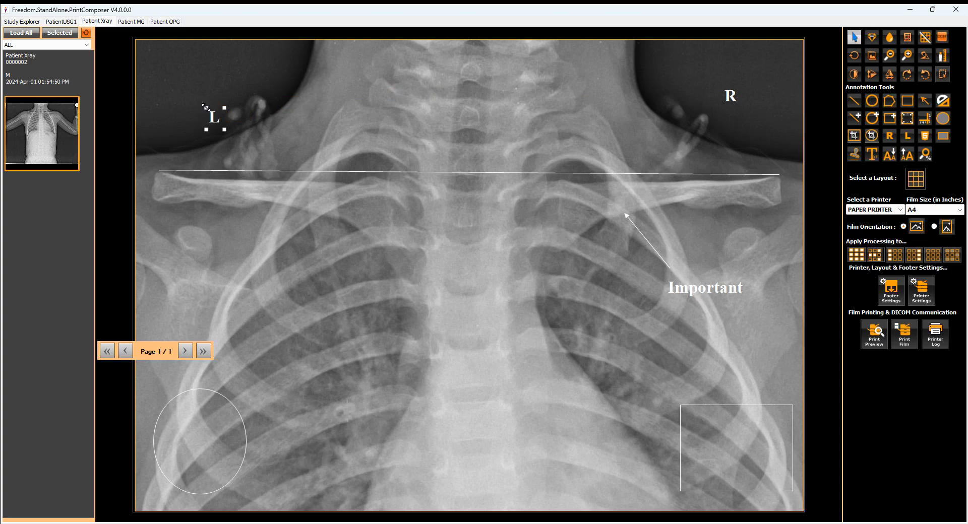
pyautogui.moveTo(730, 96); pyautogui.dragTo(722, 124)
# Look through the body part names in the XRAY stamp category and close the stamp list
pyautogui.click(855, 159)
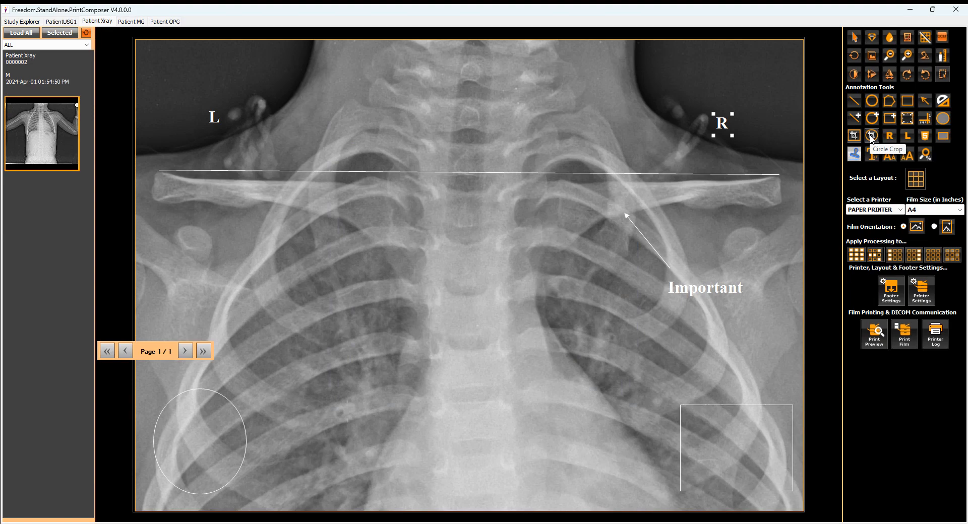
pyautogui.click(854, 155)
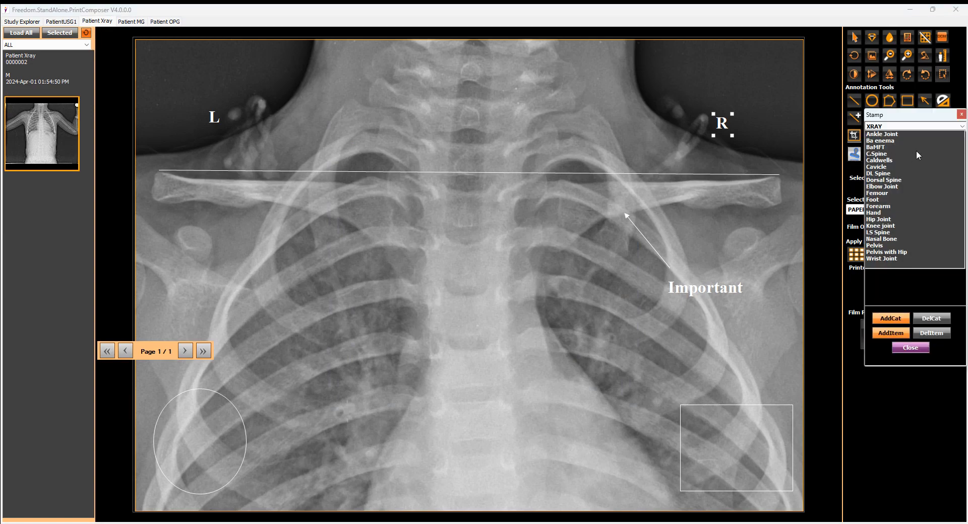
pyautogui.click(531, 131)
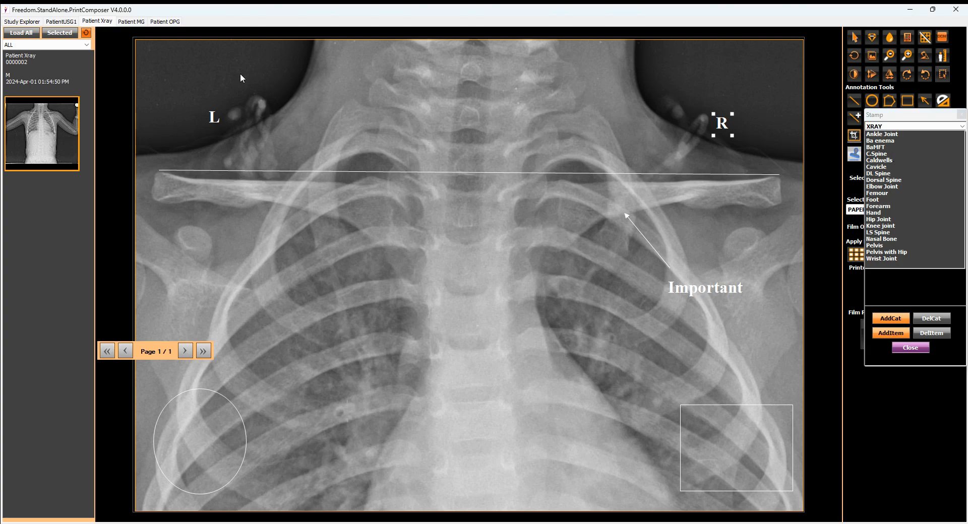
pyautogui.click(962, 116)
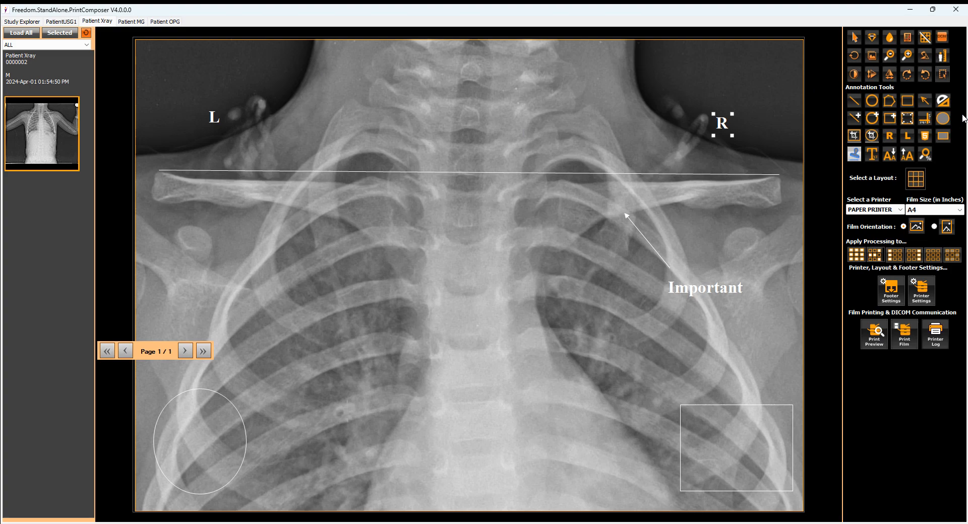
# Open and cancel the text annotation entry, and show and hide the magnification percentage on the chest X-ray
pyautogui.click(871, 155)
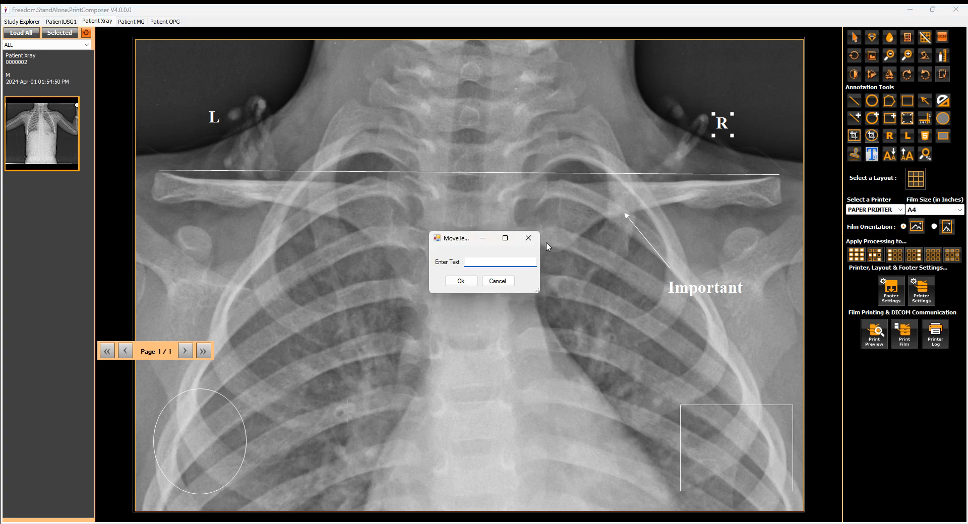
pyautogui.click(497, 282)
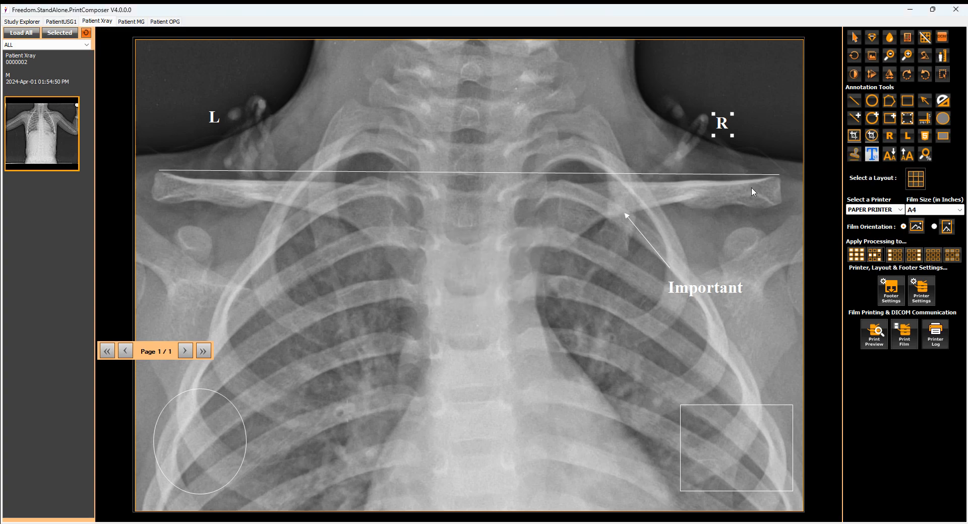
pyautogui.click(926, 156)
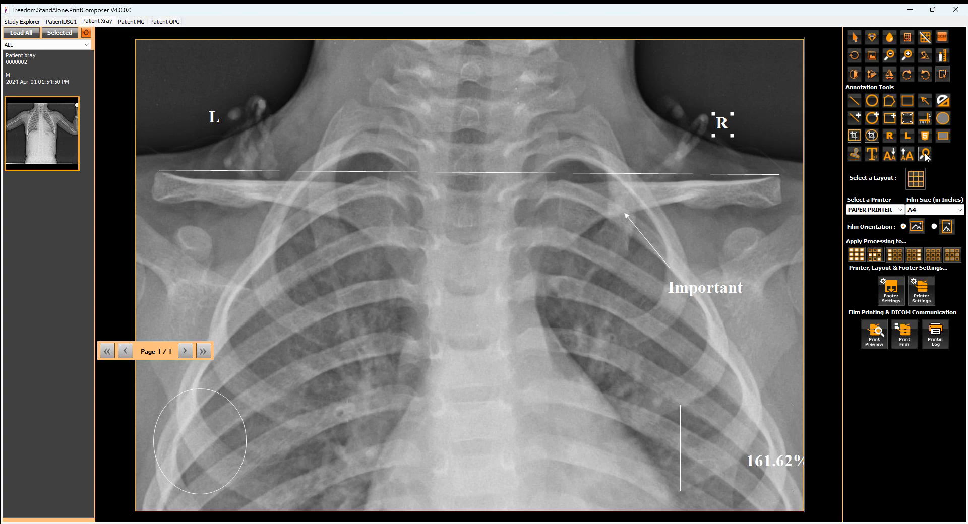
pyautogui.click(926, 155)
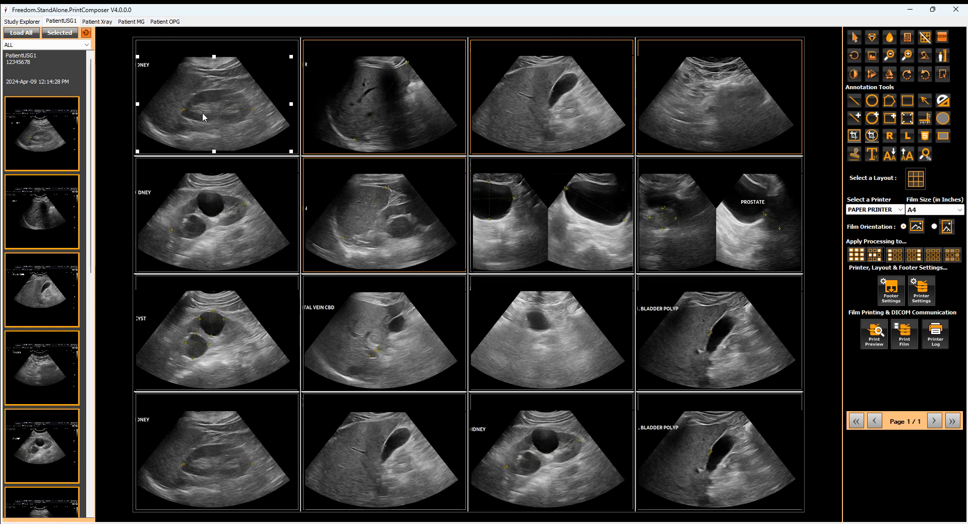
# Apply processing to all images of the ultrasound layout, and zoom them in two steps and back out
pyautogui.click(239, 114)
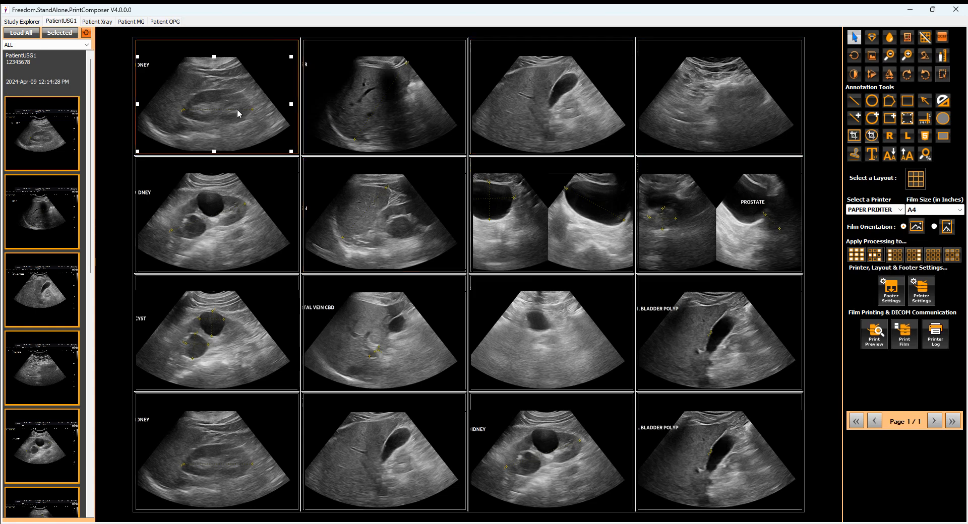
pyautogui.click(854, 259)
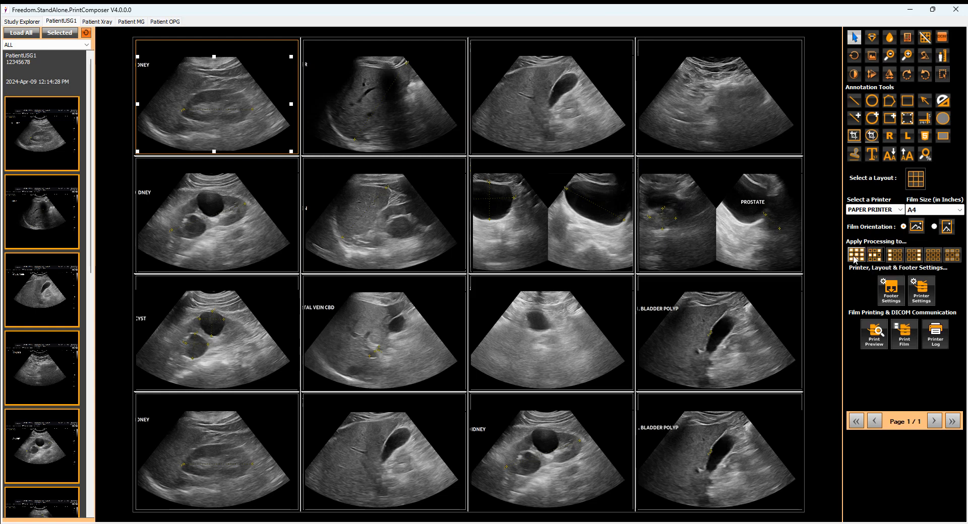
pyautogui.click(905, 61)
pyautogui.click(905, 61)
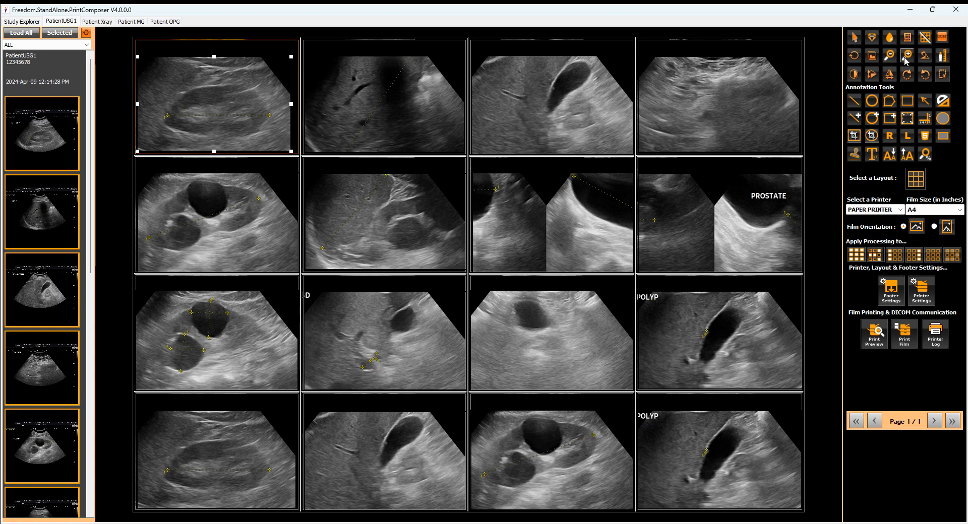
pyautogui.click(893, 58)
pyautogui.click(893, 58)
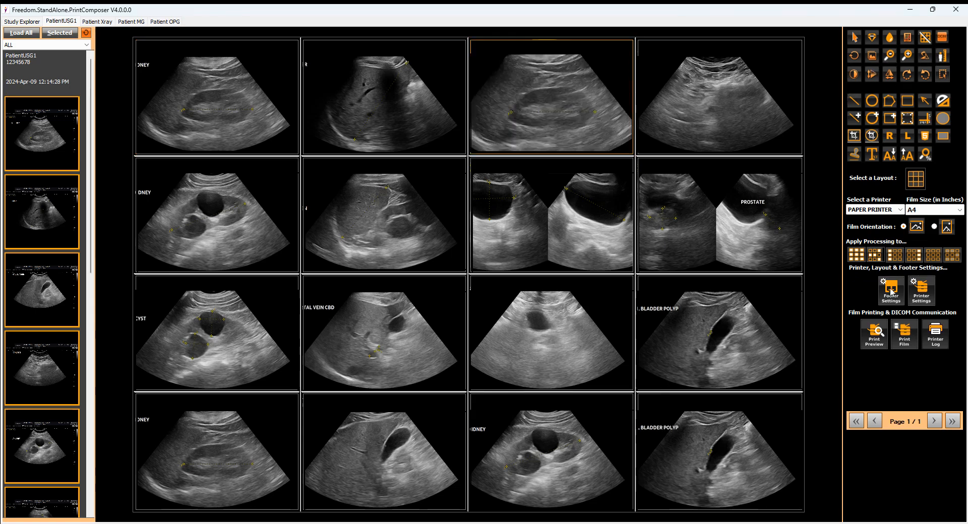
# Review the footer's patient information, and the DICOM printer list with its form for adding a print node
pyautogui.click(891, 291)
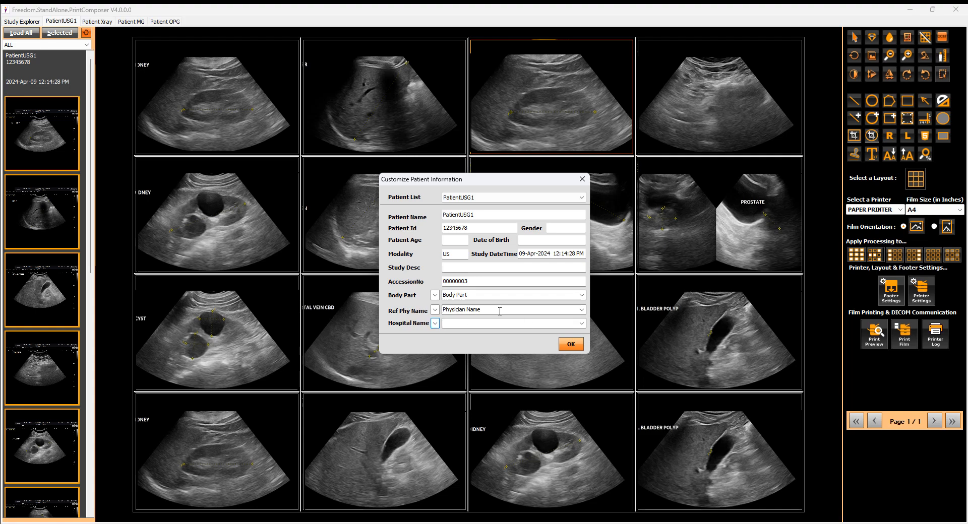
pyautogui.click(577, 345)
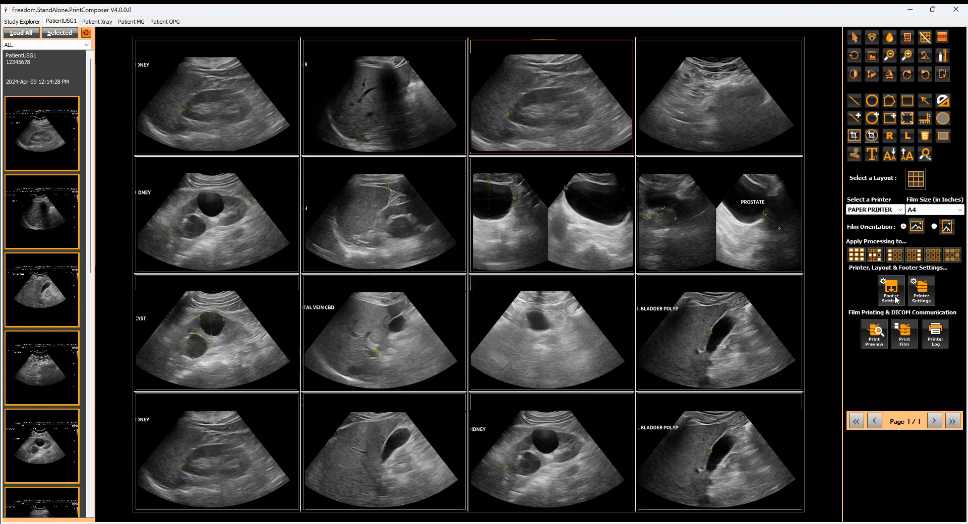
pyautogui.click(921, 296)
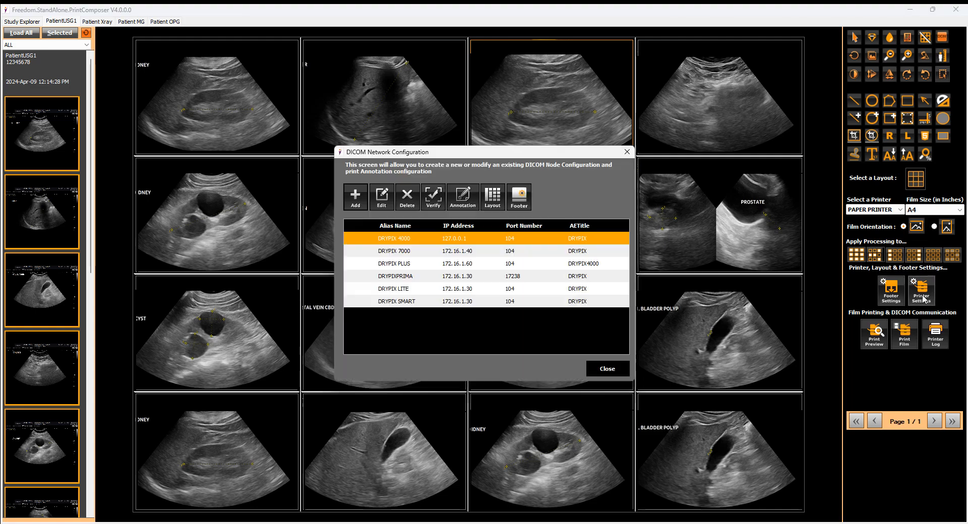
pyautogui.click(358, 199)
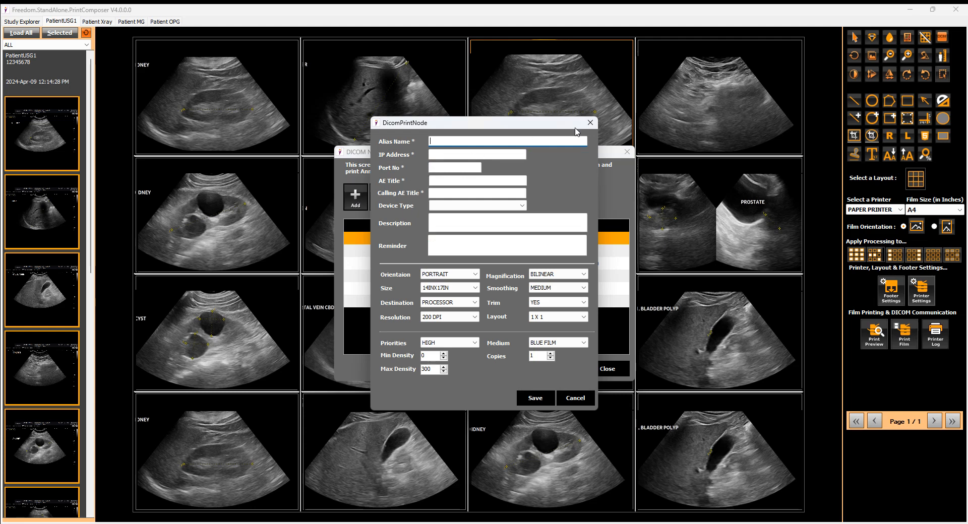
pyautogui.click(589, 123)
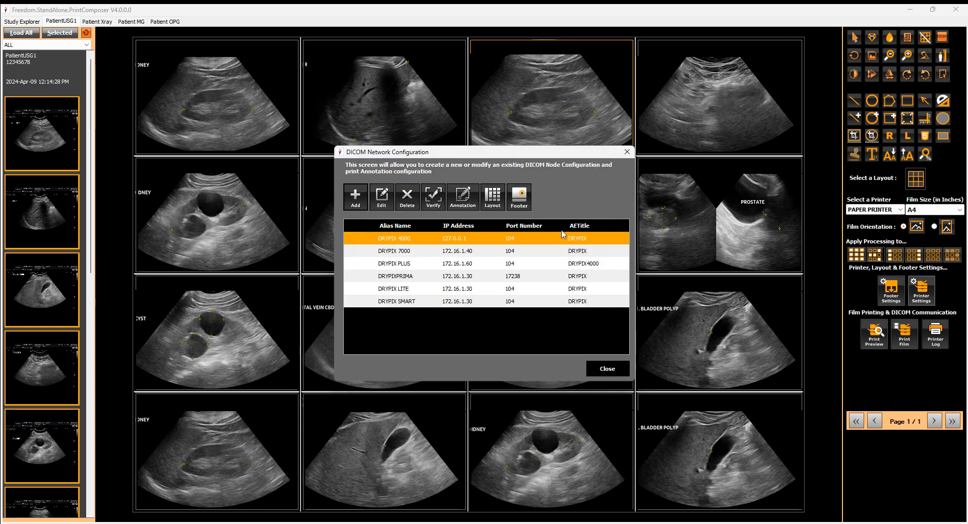
pyautogui.click(607, 369)
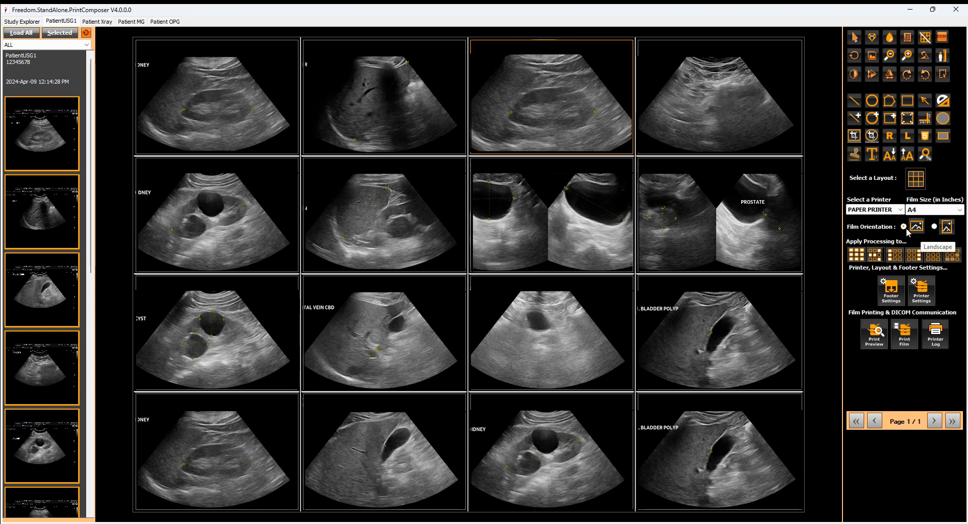
# Try the portrait film orientation on the ultrasound layout and return it to landscape
pyautogui.click(933, 227)
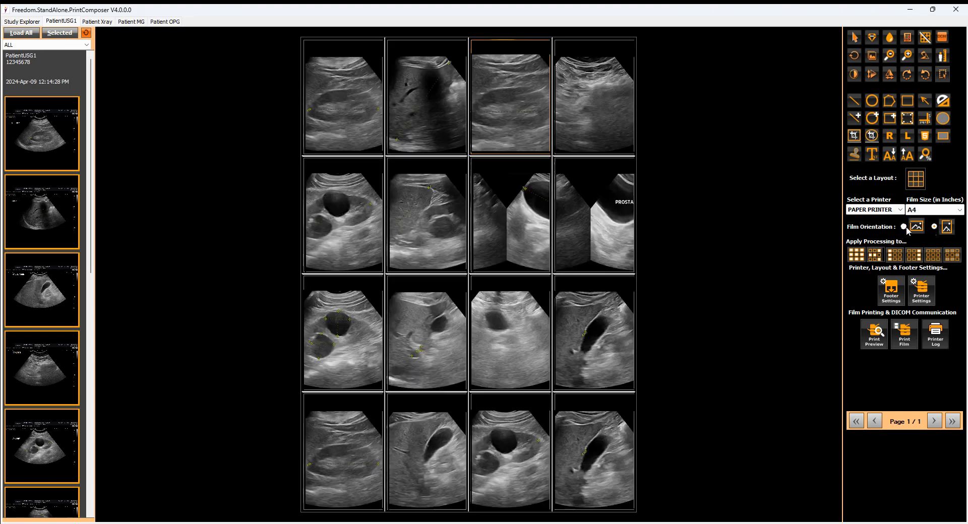
pyautogui.click(905, 227)
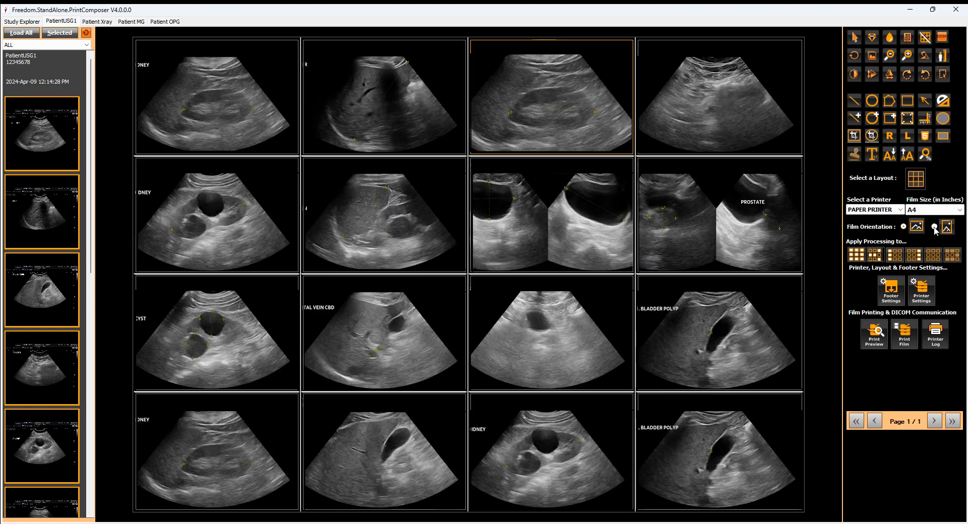
pyautogui.click(934, 227)
pyautogui.click(902, 227)
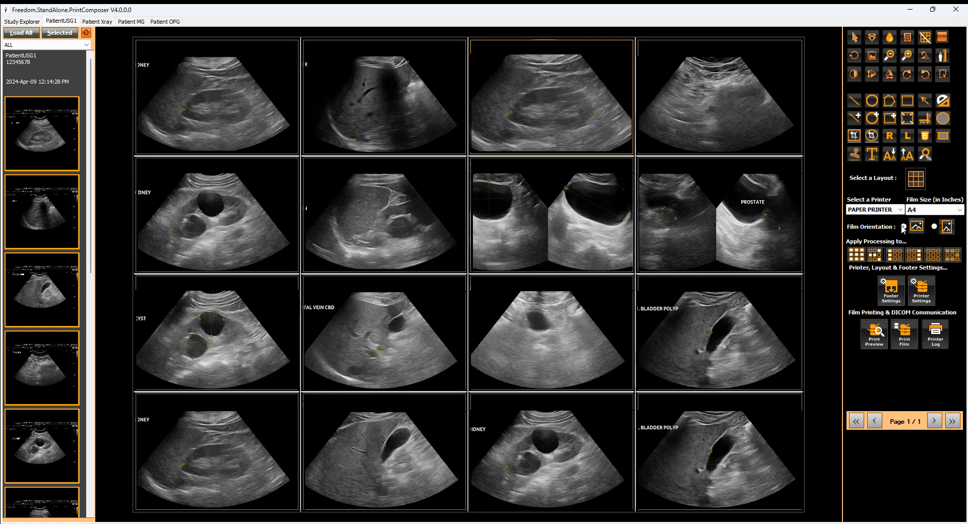
# Preview the ultrasound film for the paper printer in A4 landscape and close the preview
pyautogui.click(875, 342)
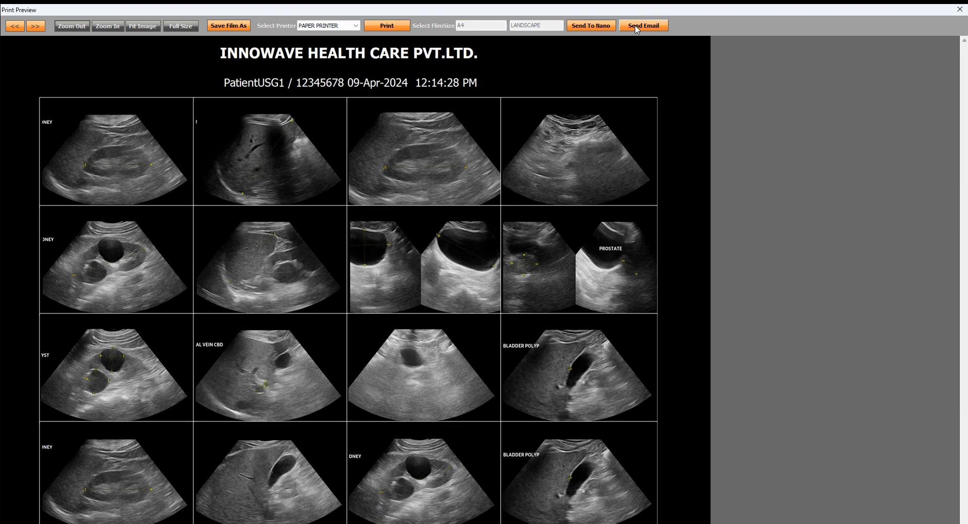
pyautogui.click(959, 9)
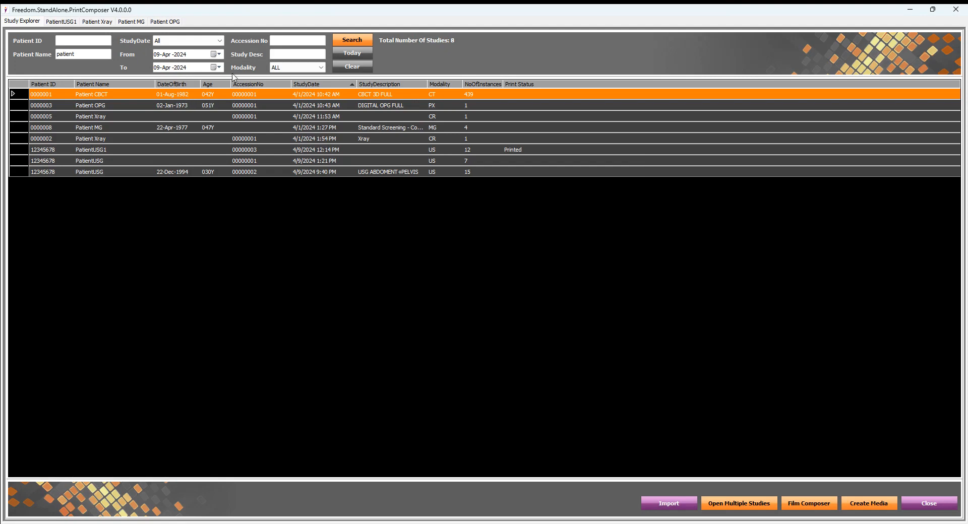
# Look at the actions available for the CBCT study in the Study Explorer, such as CD Writing, and dismiss them
pyautogui.rightClick(246, 96)
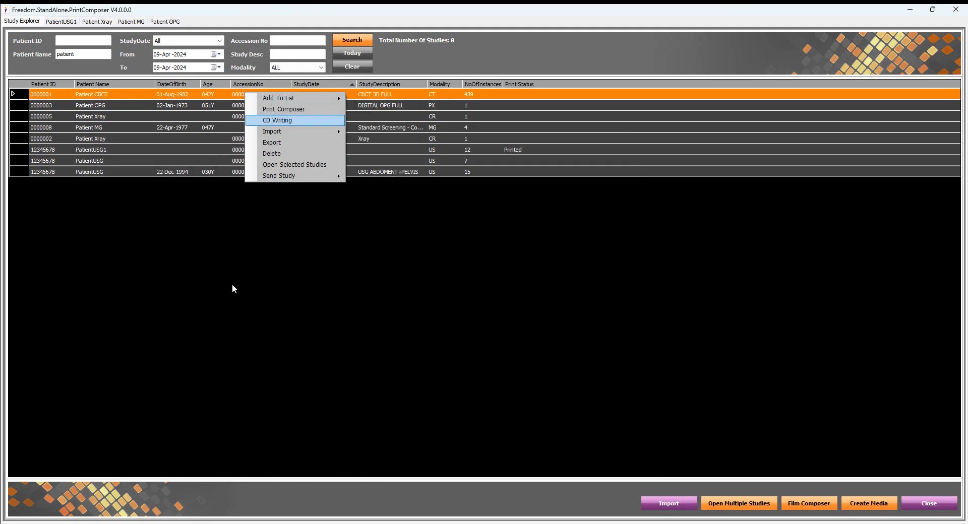
pyautogui.click(361, 267)
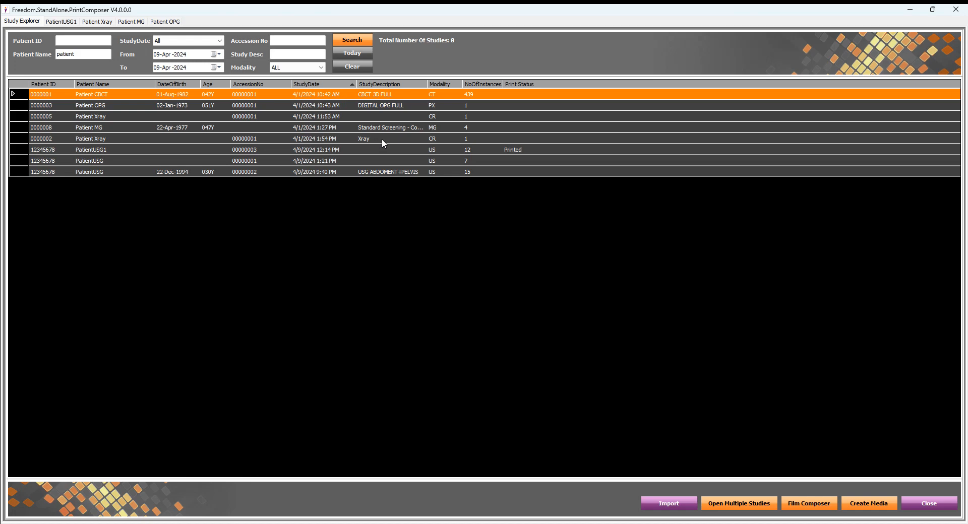
# Select the two ultrasound studies with 7 and 15 instances together, look at the actions available for them, such as Print Composer, and dismiss them
pyautogui.click(284, 160)
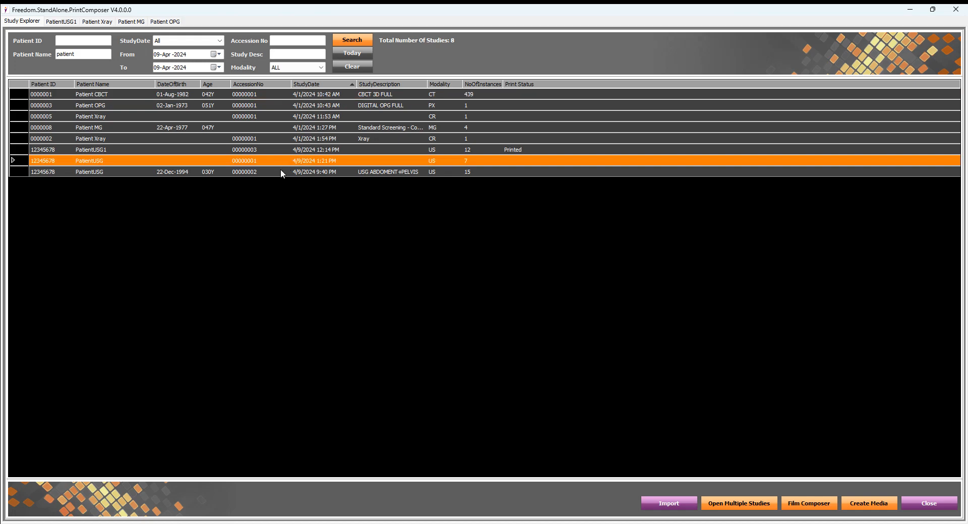
pyautogui.keyDown('ctrl'); pyautogui.click(281, 171); pyautogui.keyUp('ctrl')
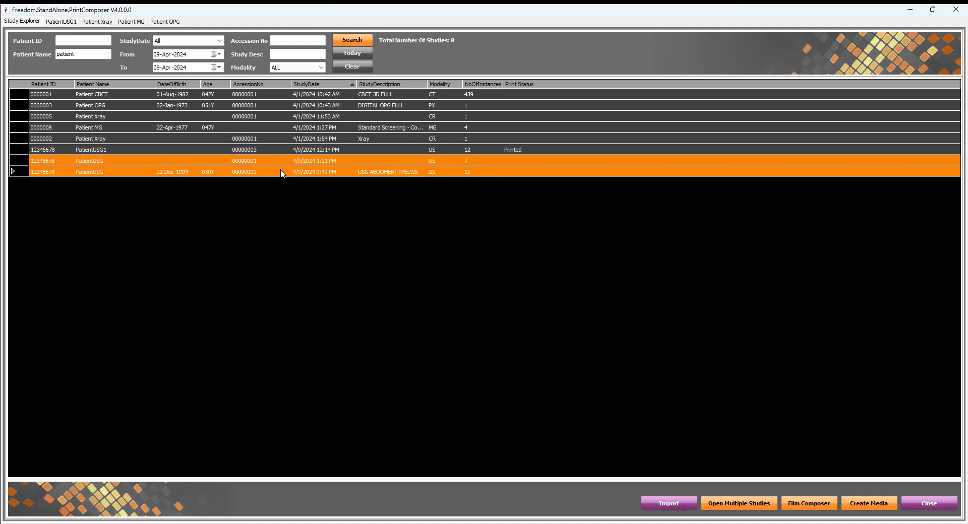
pyautogui.rightClick(281, 173)
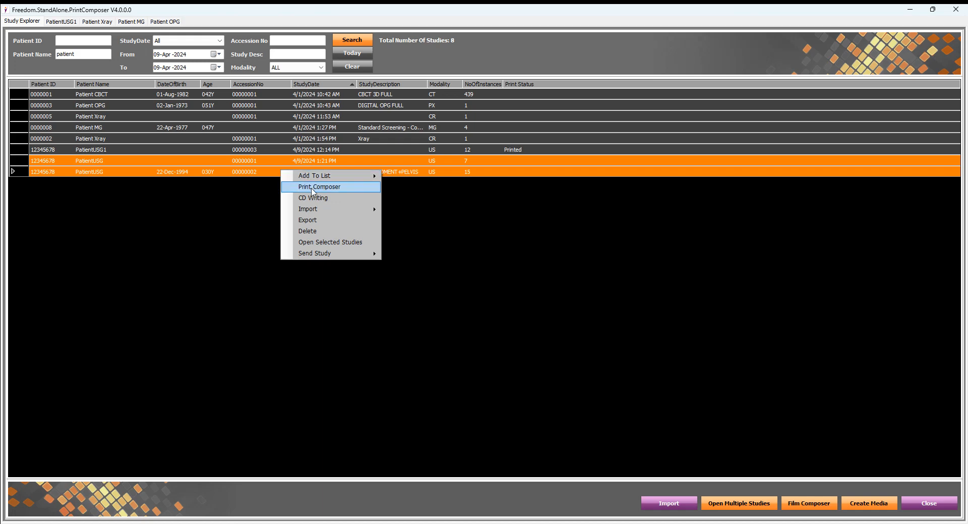
pyautogui.click(199, 323)
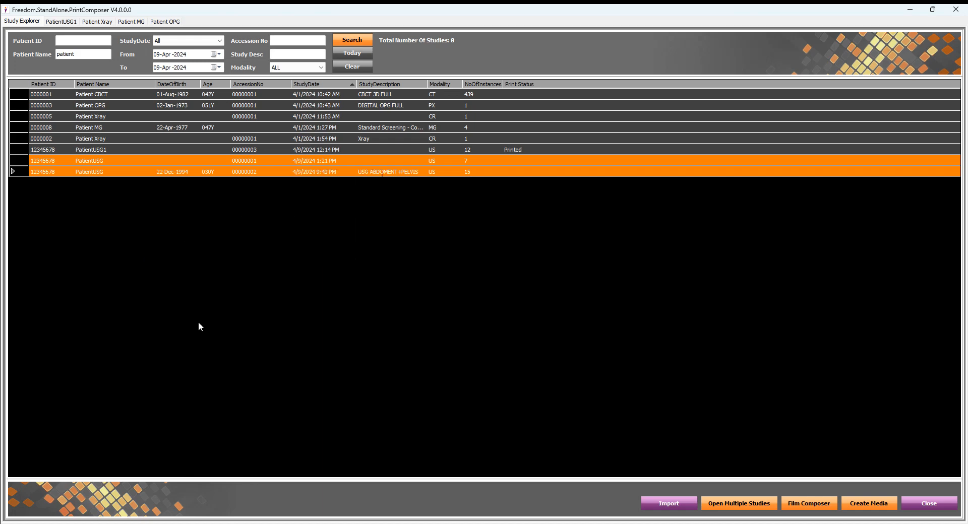
# Look at the file and folder import options for the CR study described as Xray and dismiss them
pyautogui.click(278, 140)
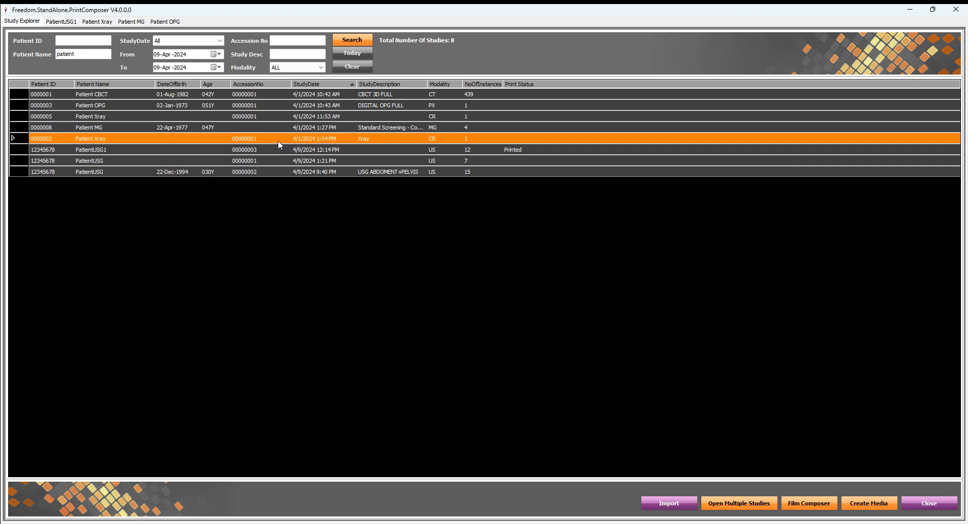
pyautogui.rightClick(278, 141)
pyautogui.moveTo(319, 185)
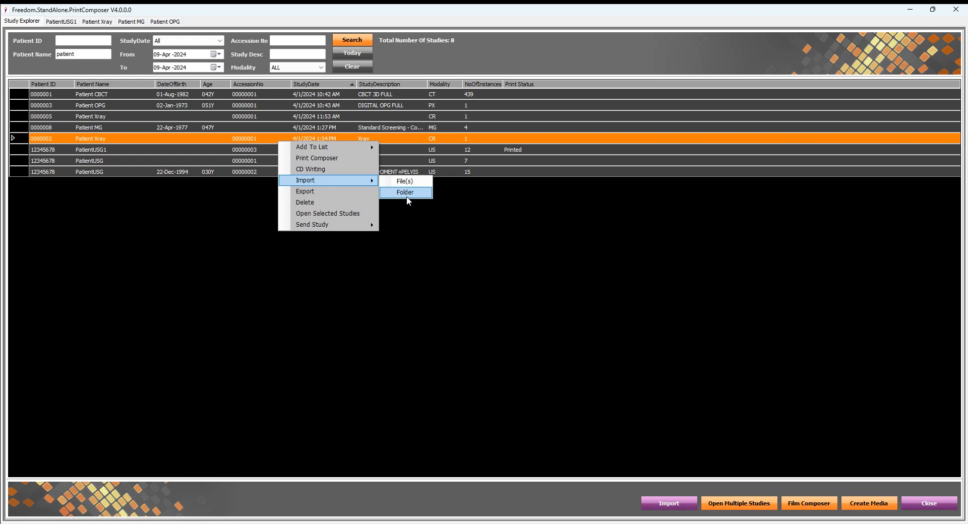
pyautogui.click(425, 317)
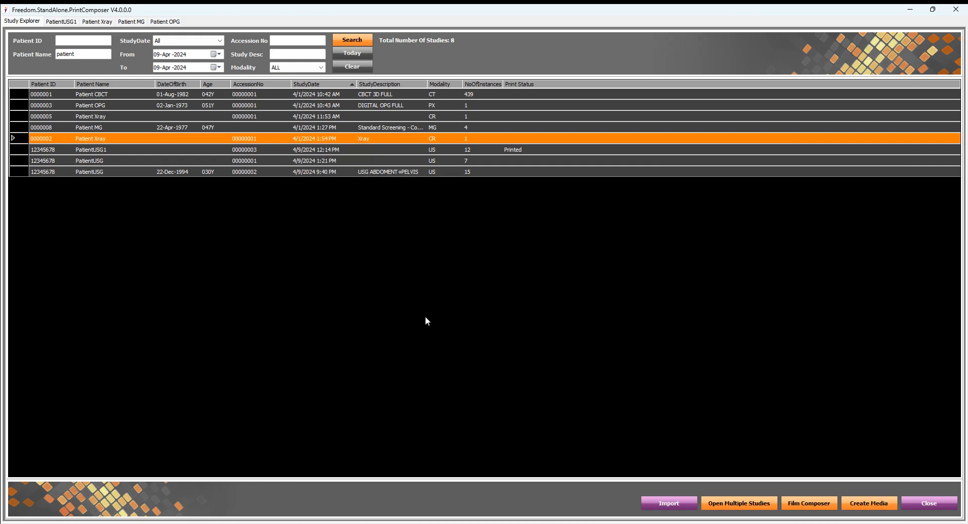
# Open the export of the 12-instance ultrasound study, review the available file formats, and close it without exporting
pyautogui.rightClick(326, 155)
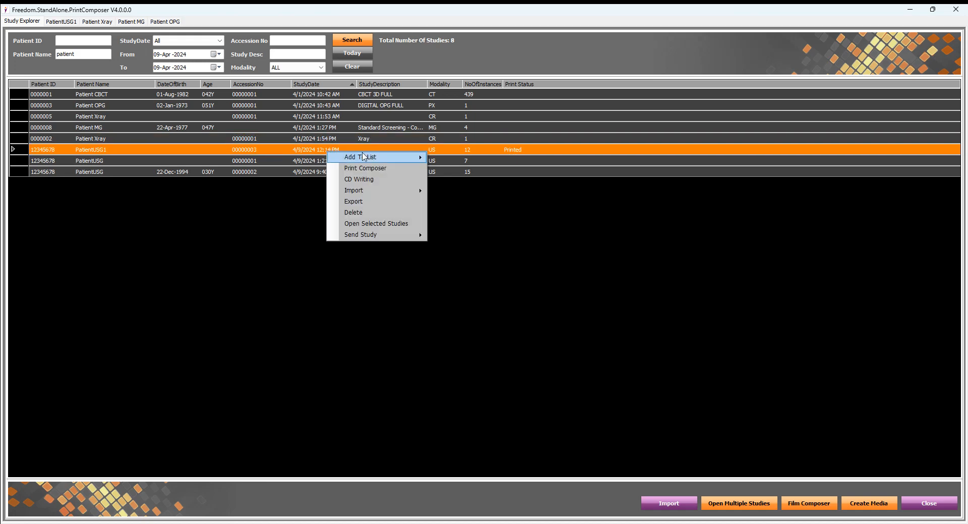
pyautogui.click(370, 202)
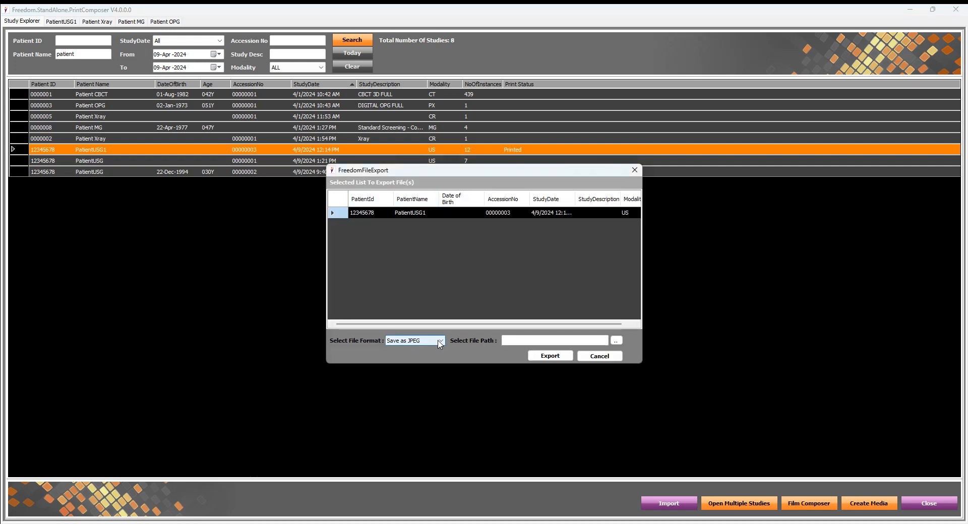
pyautogui.click(439, 343)
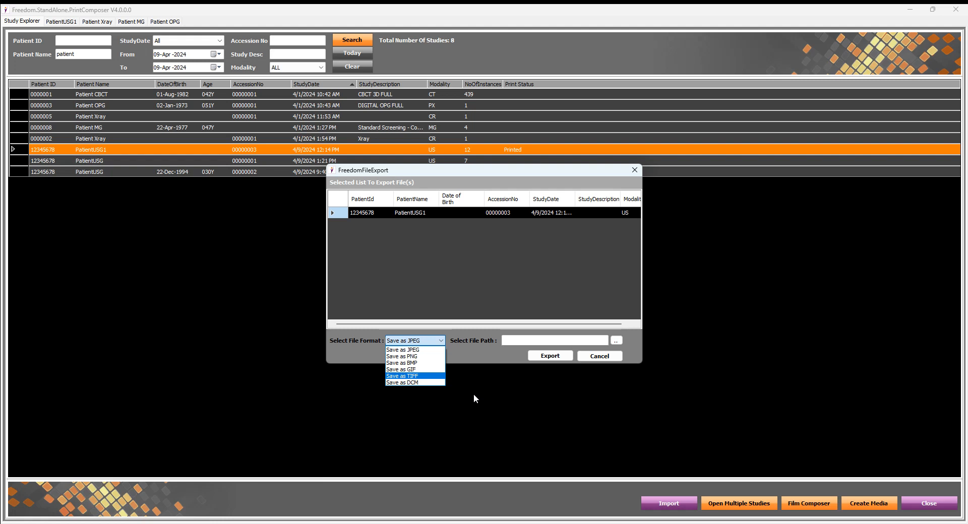
pyautogui.click(609, 357)
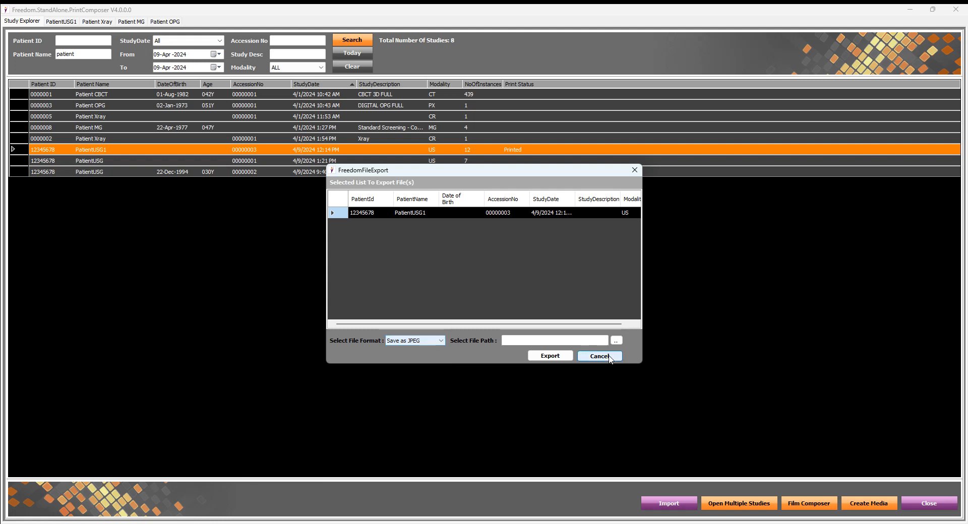
pyautogui.click(635, 171)
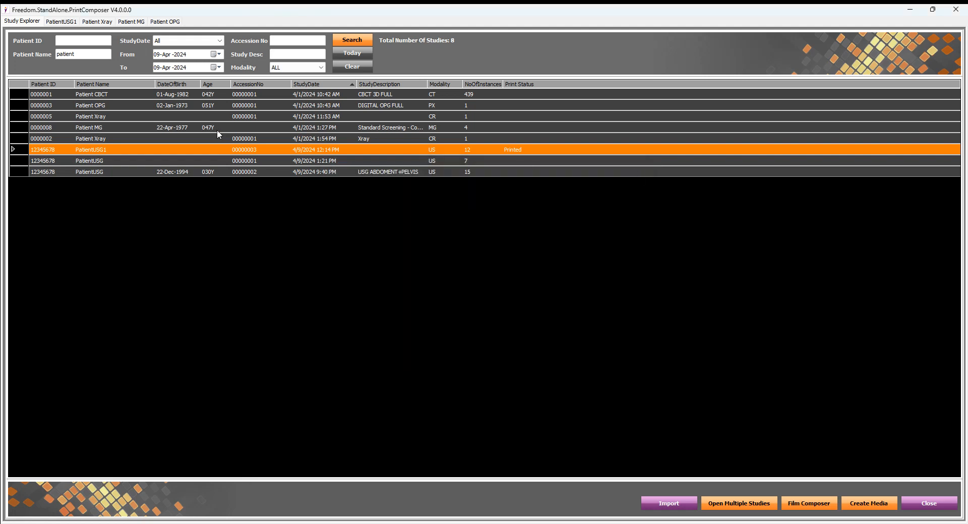
# Open the background service's application settings, review the viewer settings and the remote servers form, and close them
pyautogui.click(192, 119)
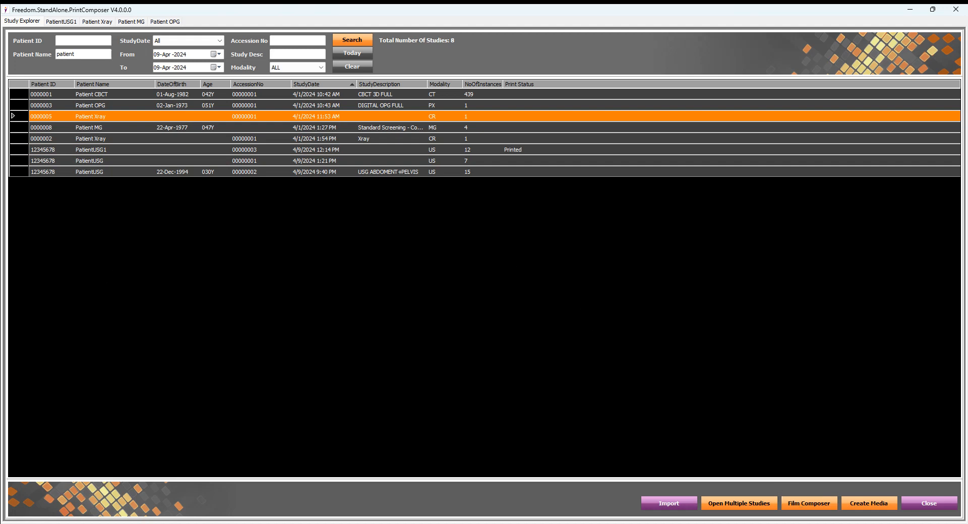
pyautogui.click(828, 523)
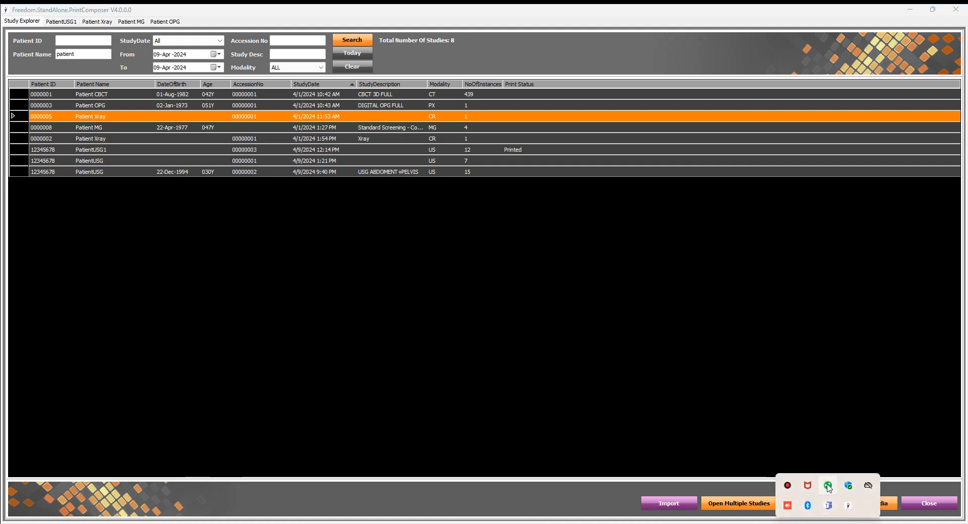
pyautogui.rightClick(827, 486)
pyautogui.click(789, 428)
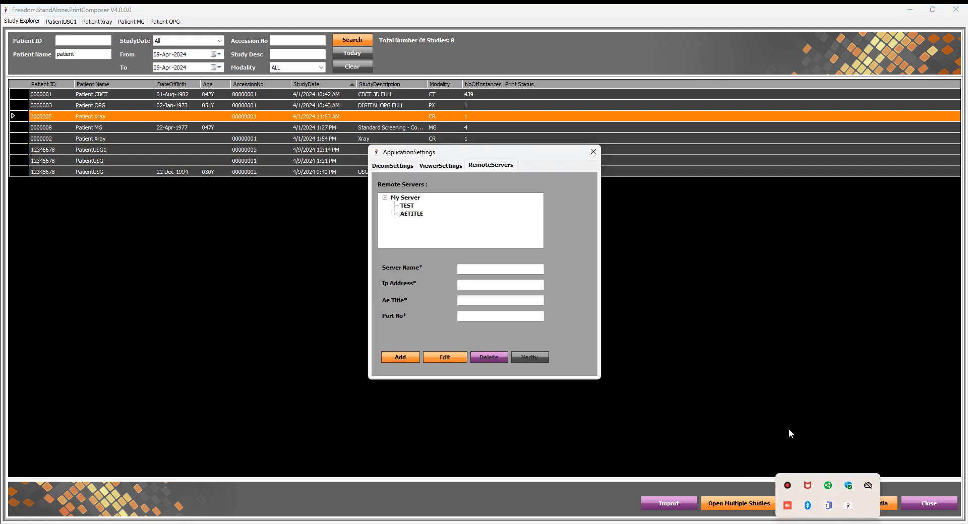
pyautogui.click(440, 166)
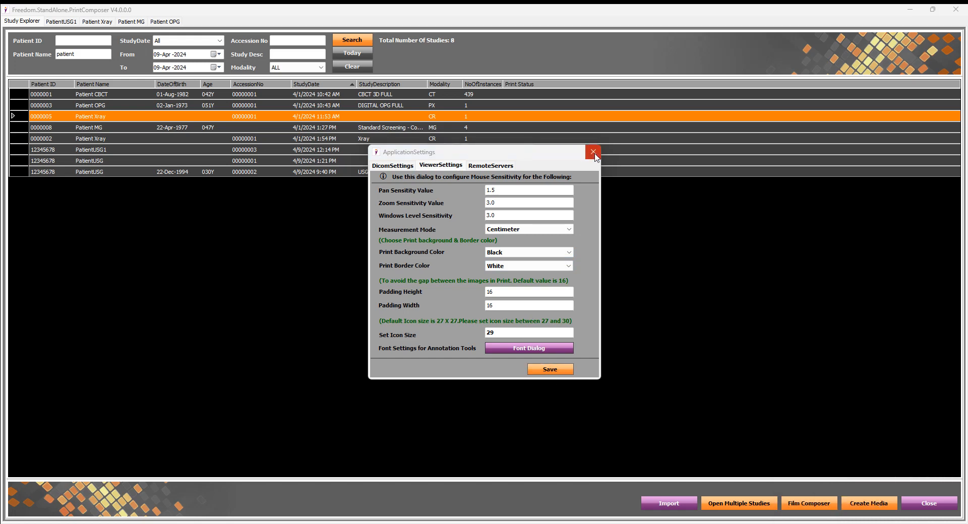
pyautogui.click(505, 168)
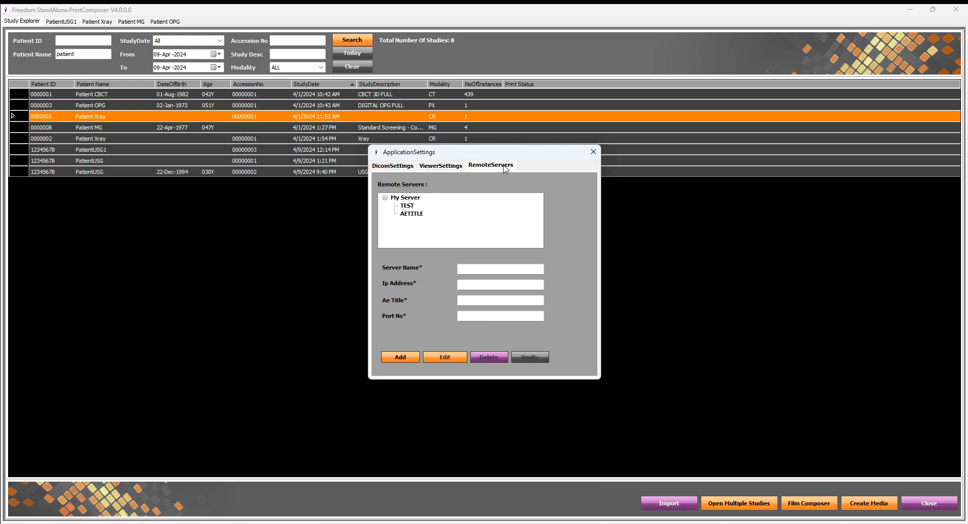
pyautogui.click(593, 152)
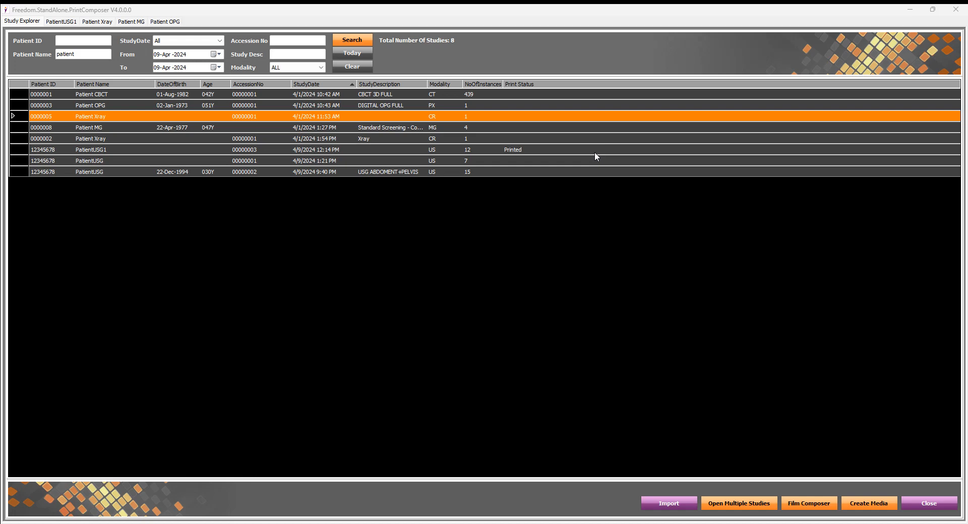